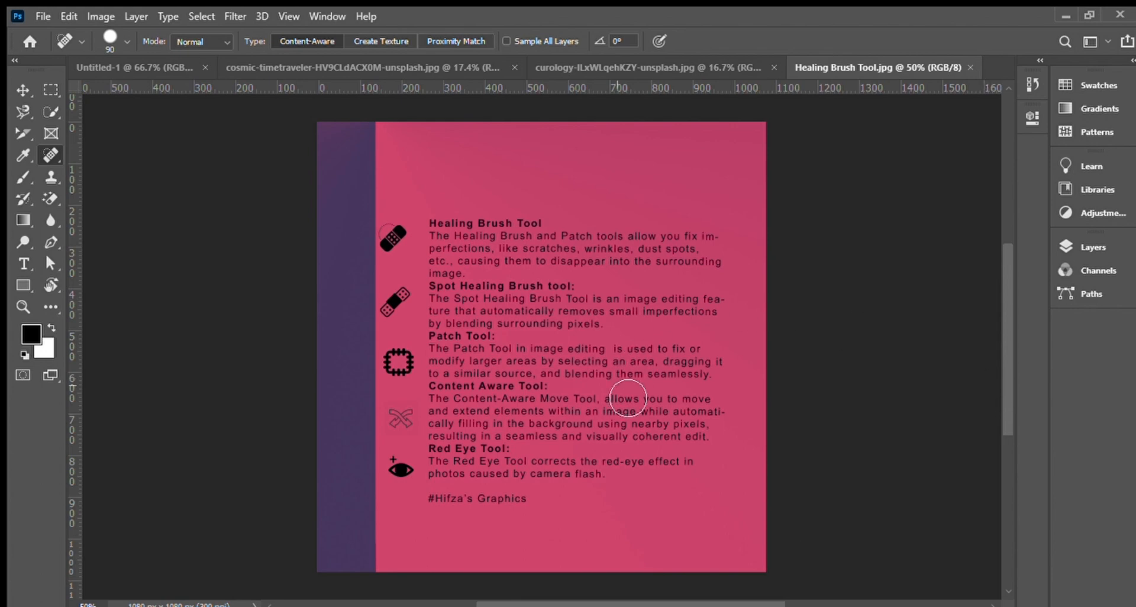
Step: Undo the healing dab on the Healing Brush Tool.jpg document and close that document
left_click(515, 304)
key("ctrl+z")
key("ctrl+w")
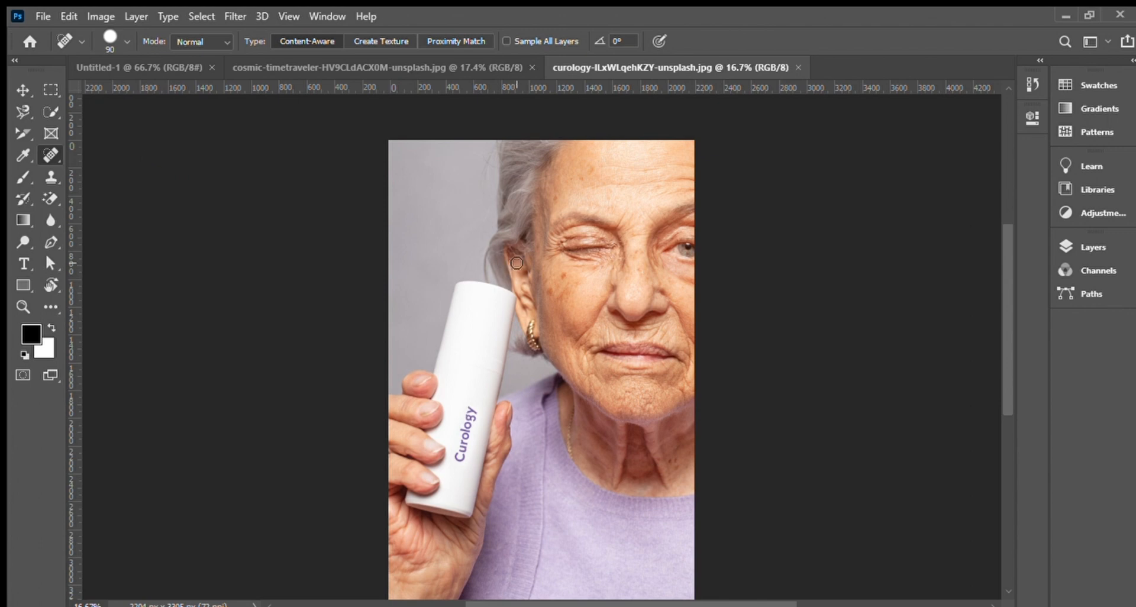
Step: Remove the brown spots on the cheek below the closed eye using the Content-Aware Spot Healing Brush at size 90
key("ctrl+plus")
key("ctrl+plus")
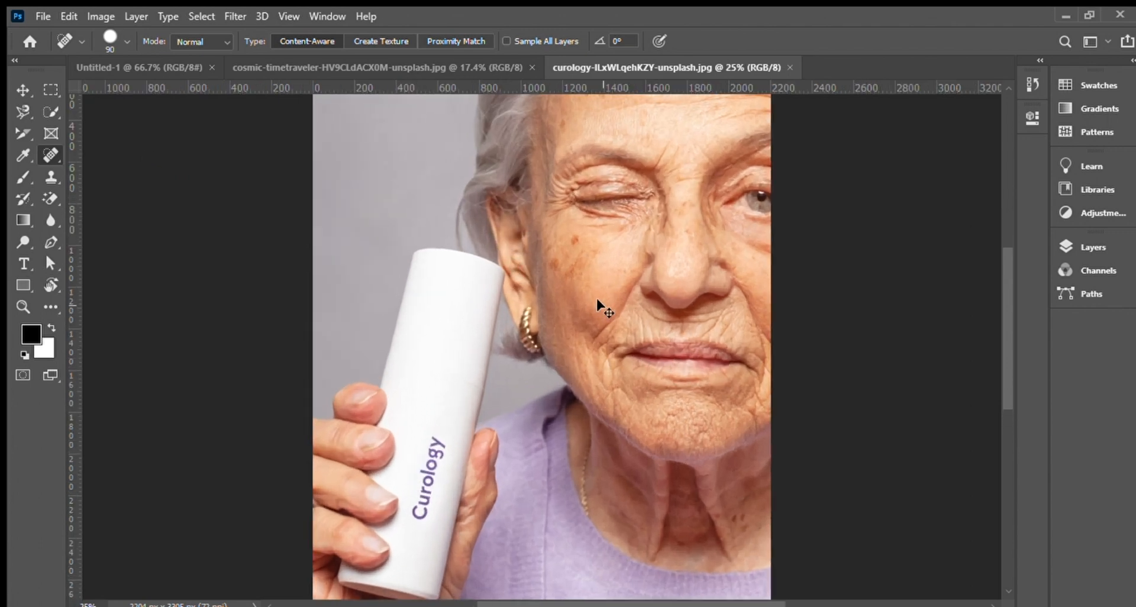
scroll(598, 351, "up", 2)
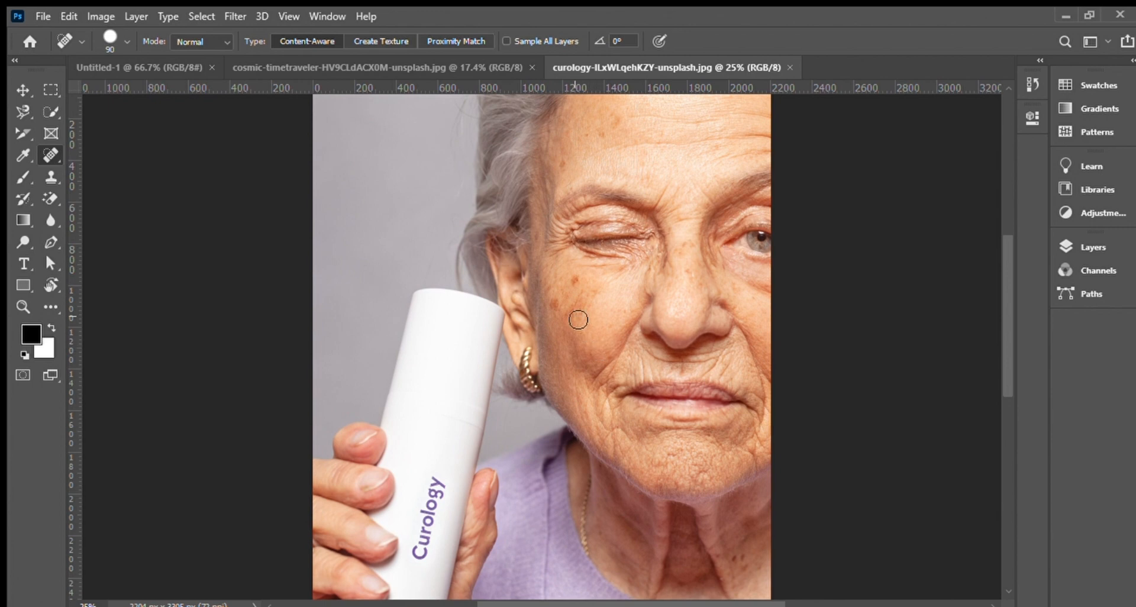
key("ctrl+plus")
key("ctrl+plus")
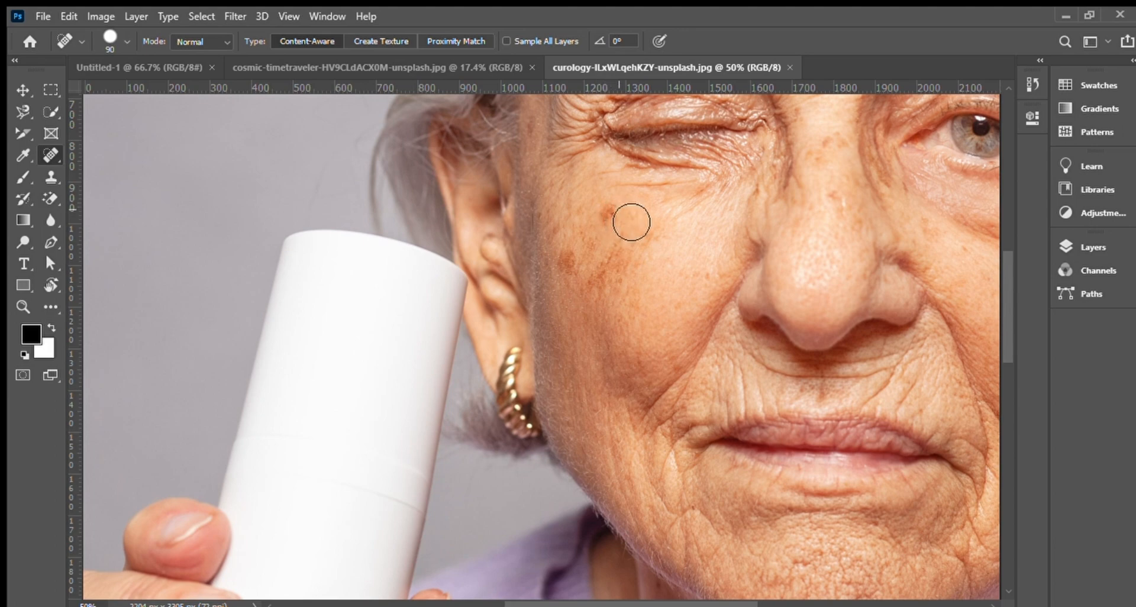
left_click(608, 212)
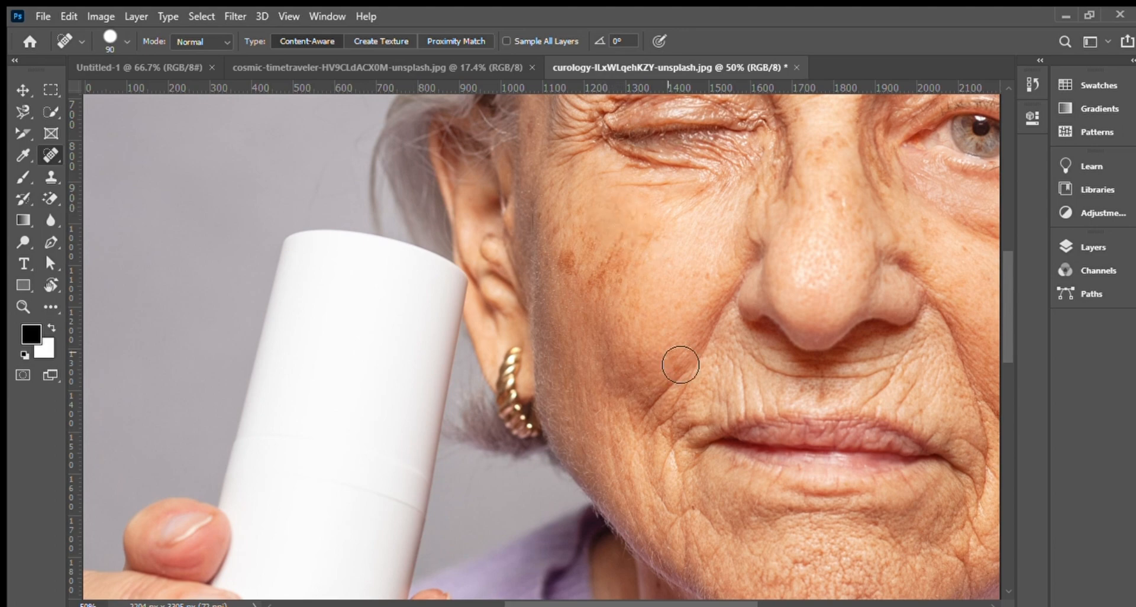
left_click(564, 259)
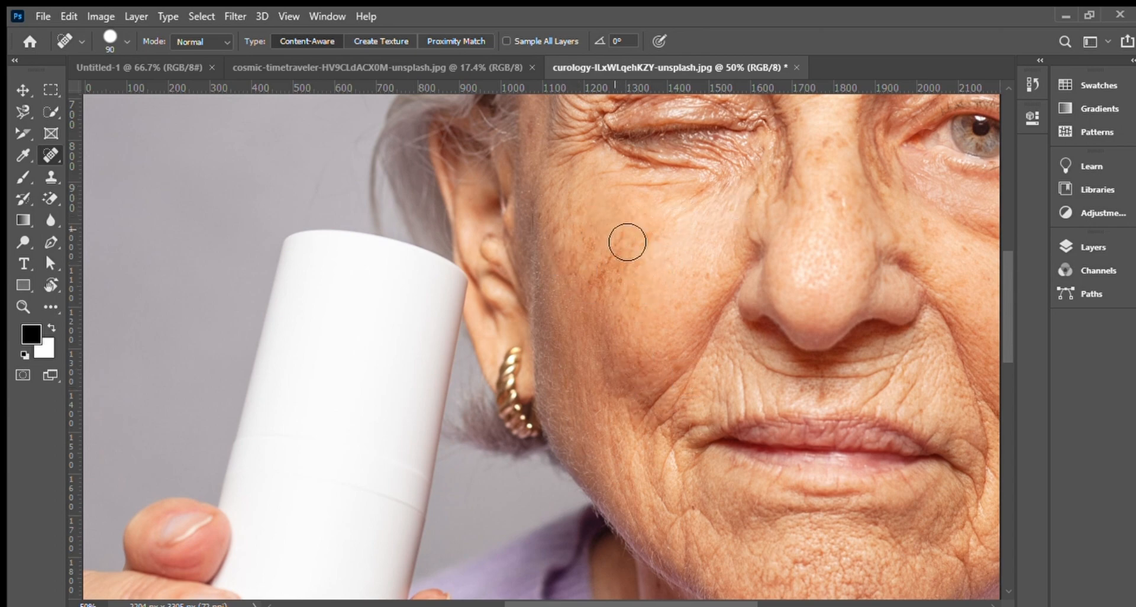
mouse_move(621, 206)
left_mouse_down()
mouse_move(646, 259)
mouse_move(617, 317)
mouse_move(627, 260)
left_mouse_up()
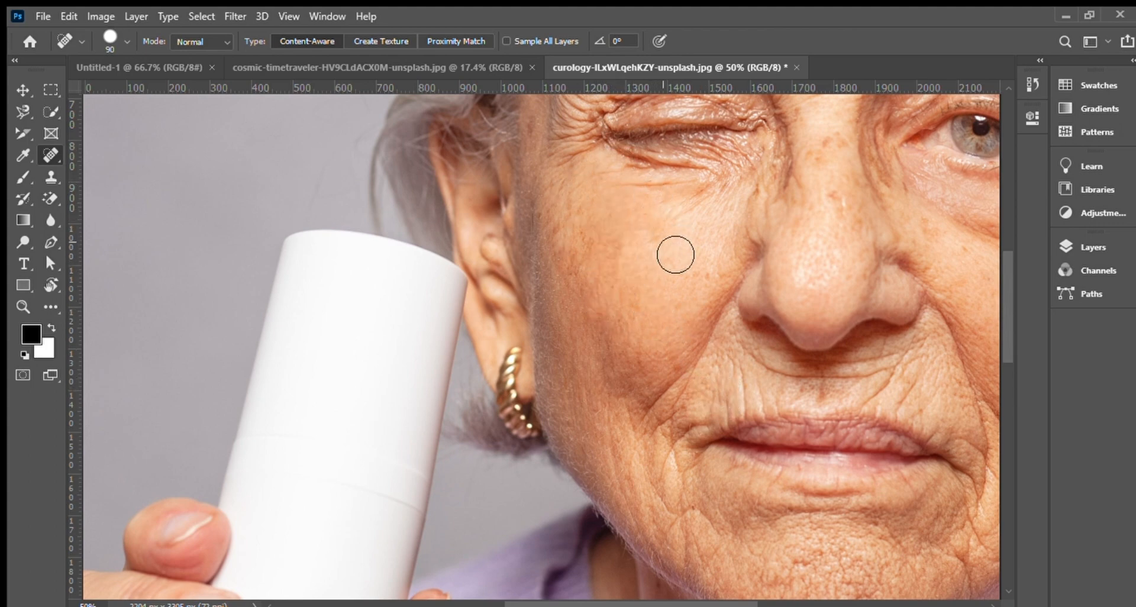
Step: Heal the wrinkled inner part of the closed upper eyelid, towards the nose, with the Spot Healing Brush
key("ctrl+plus")
key("ctrl+plus")
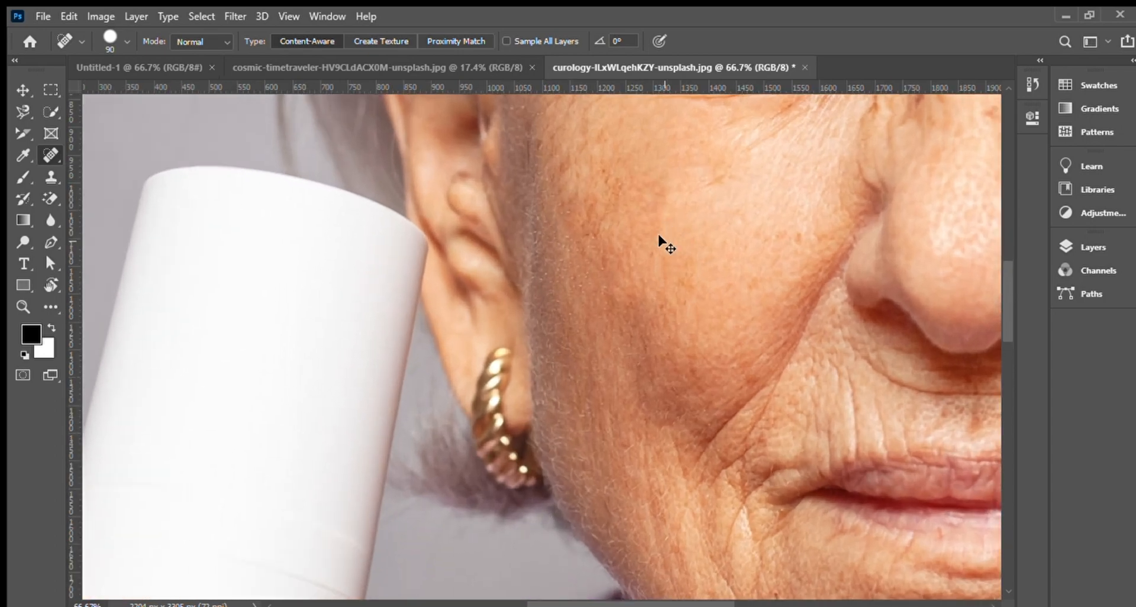
scroll(782, 428, "up", 3)
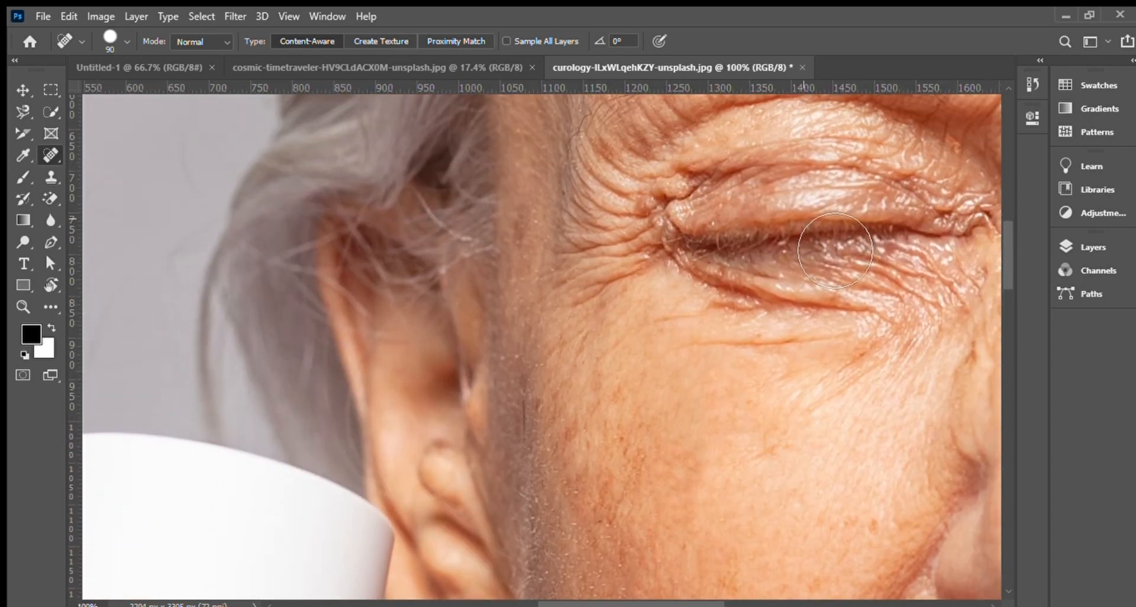
scroll(870, 255, "up", 1)
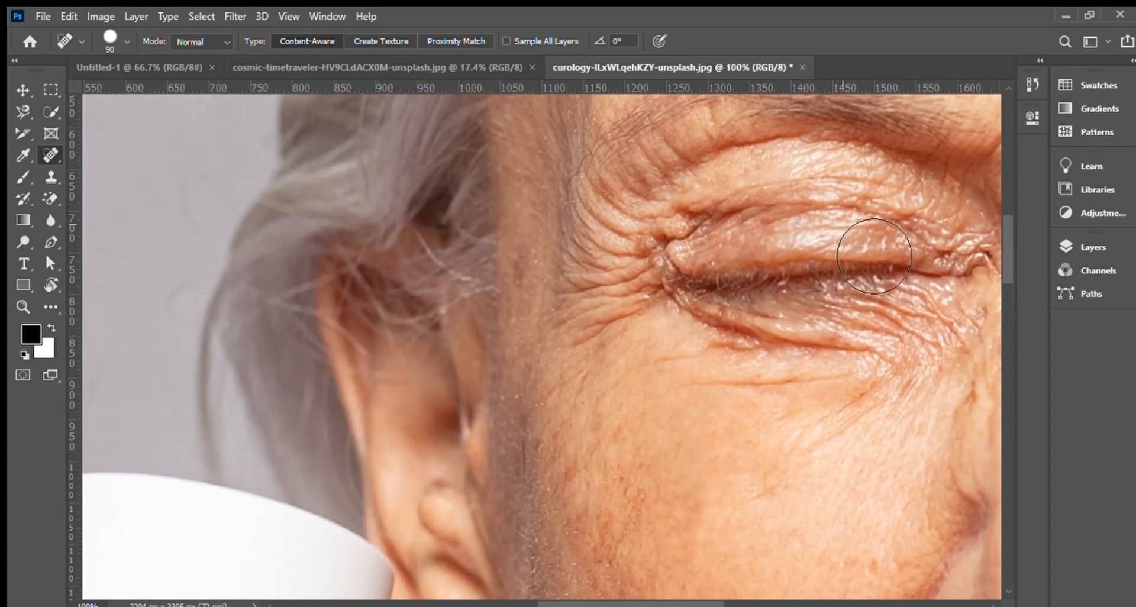
mouse_move(916, 228)
left_mouse_down()
mouse_move(809, 262)
mouse_move(858, 215)
mouse_move(823, 230)
mouse_move(980, 254)
left_mouse_up()
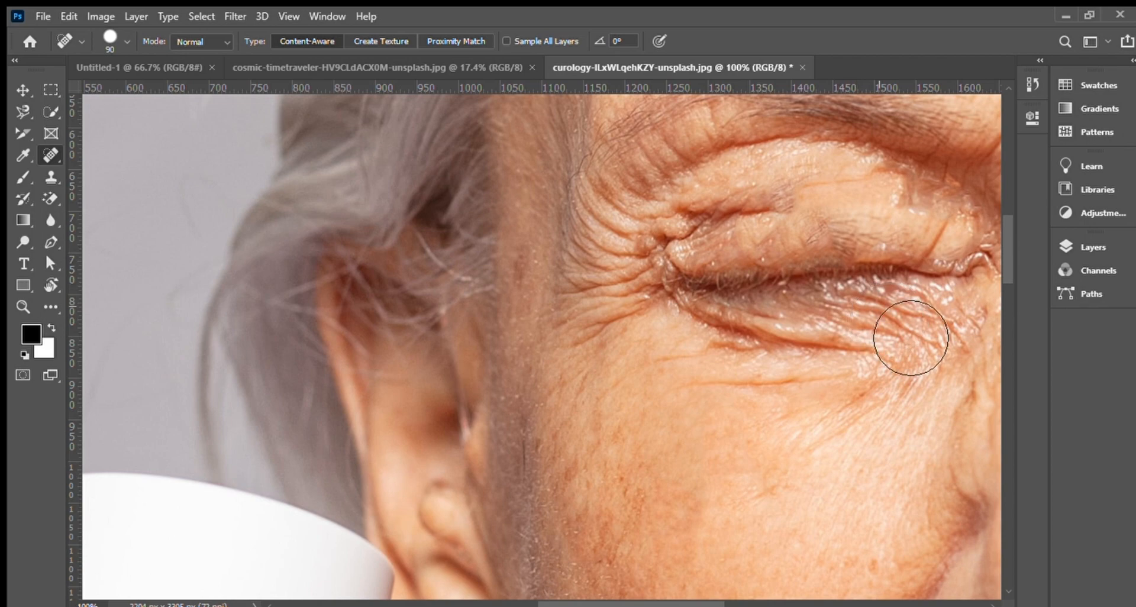
Step: Smooth the remaining folds on the outer and middle part of the closed upper eyelid with healing dabs
key("ctrl+plus")
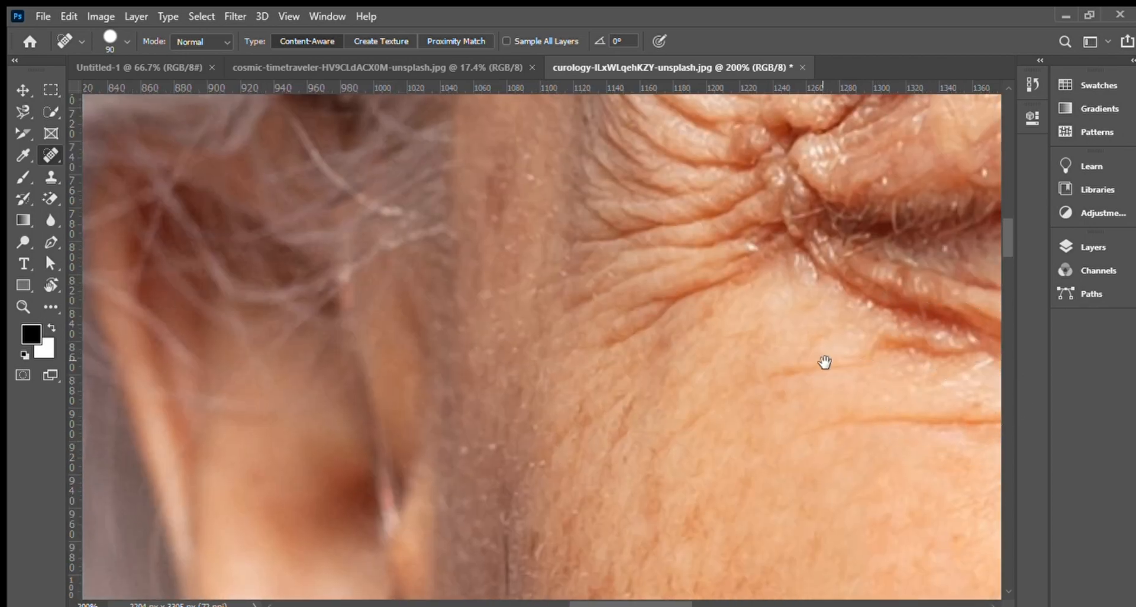
left_click_drag(824, 363, 487, 535)
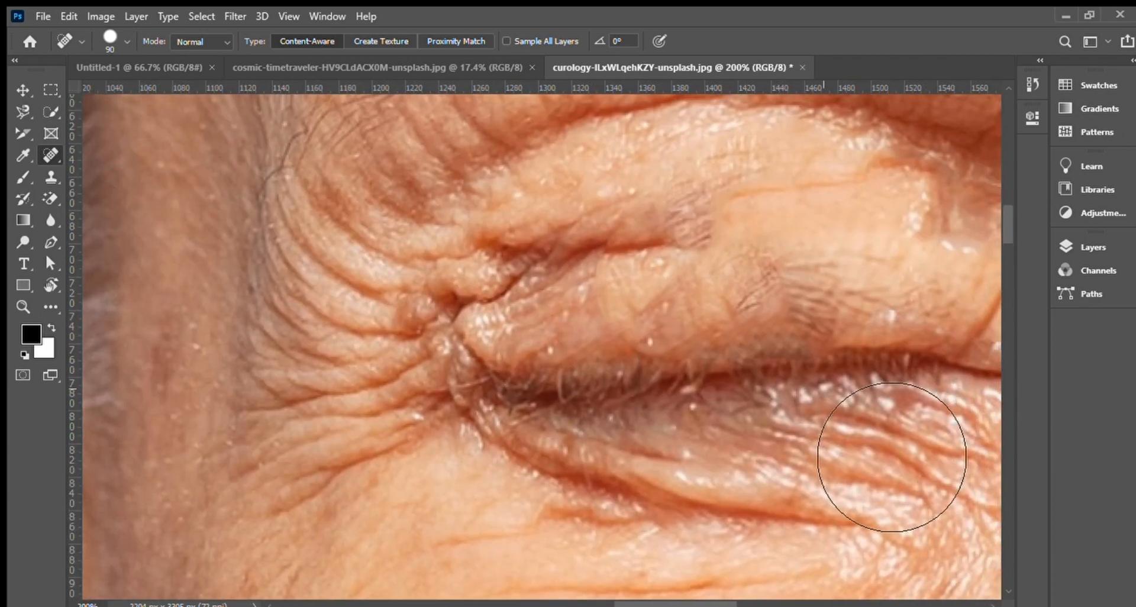
key("ctrl+minus")
key("ctrl+minus")
key("ctrl+minus")
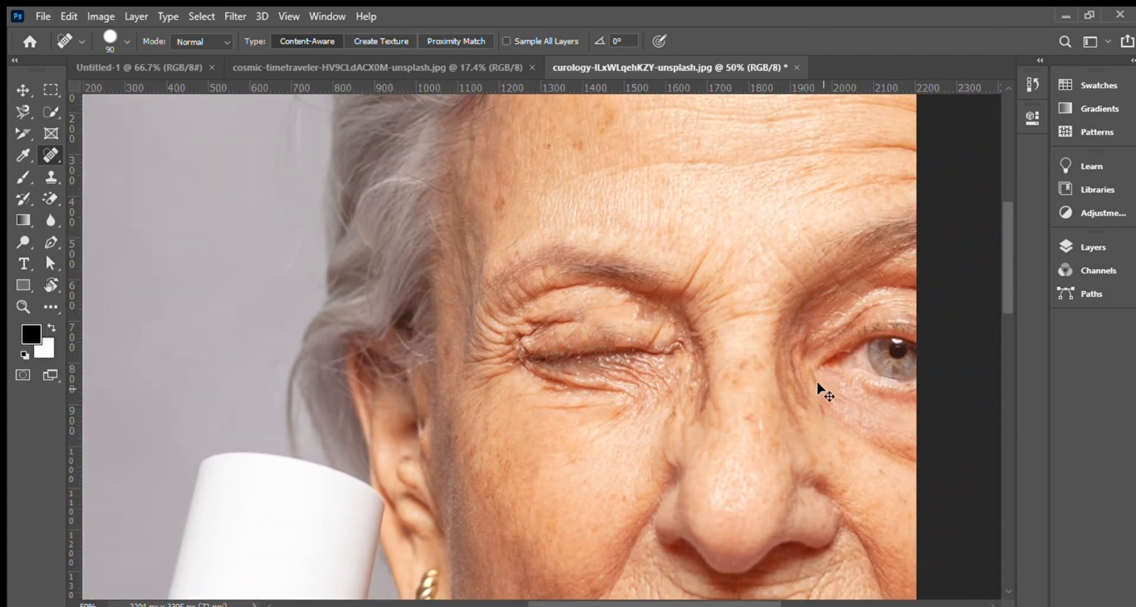
left_click(525, 321)
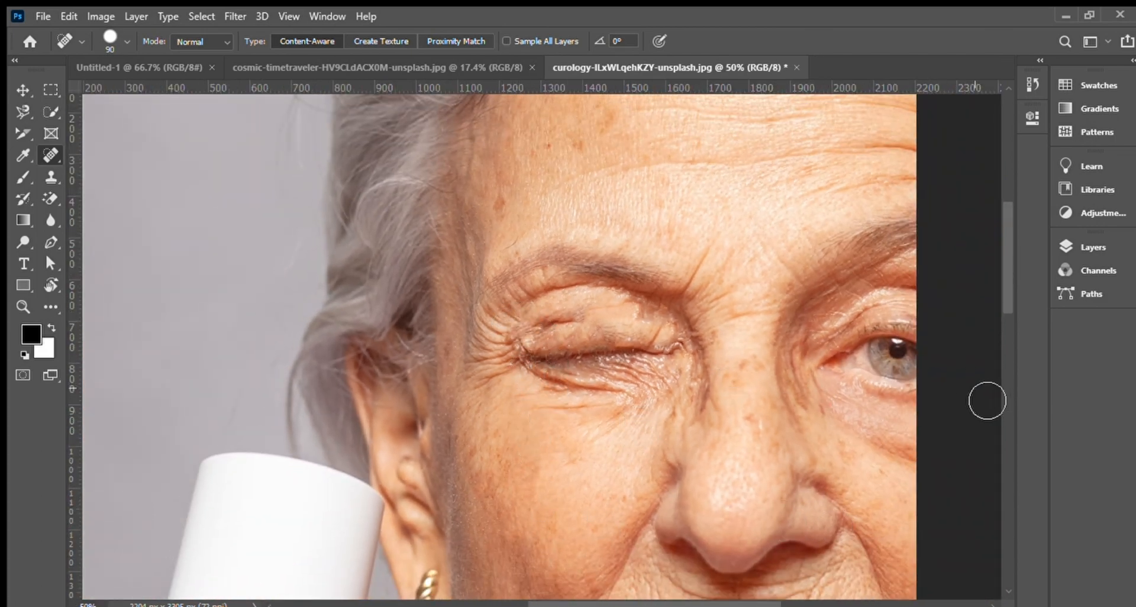
left_click(553, 321)
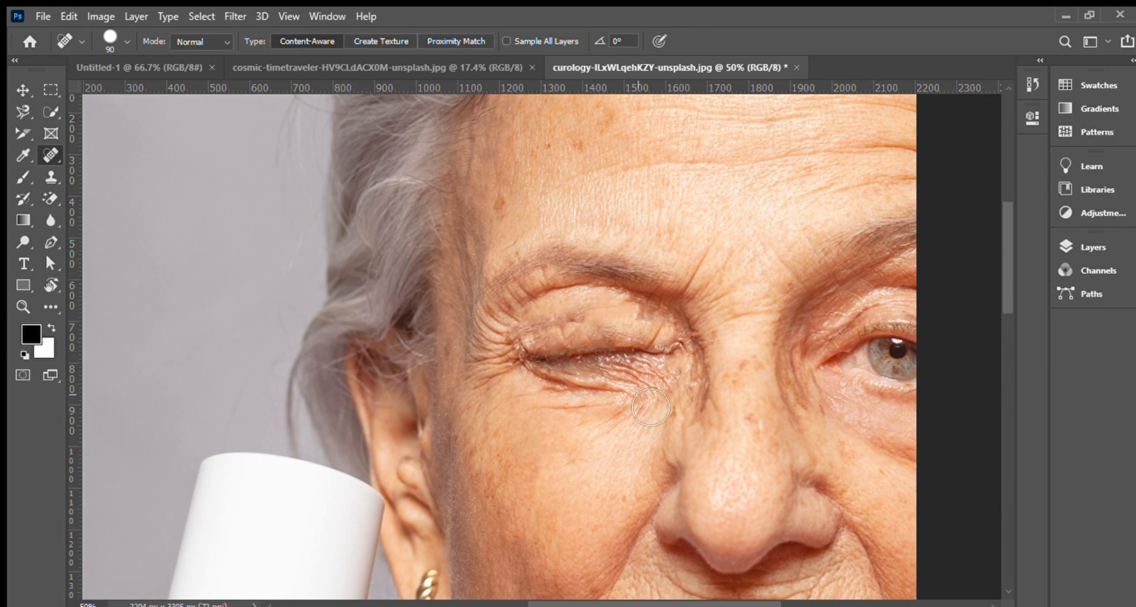
left_click(587, 333)
Step: Heal the deep crease on the lower cheek beside the corner of the mouth
scroll(740, 423, "down", 2)
scroll(714, 394, "down", 2)
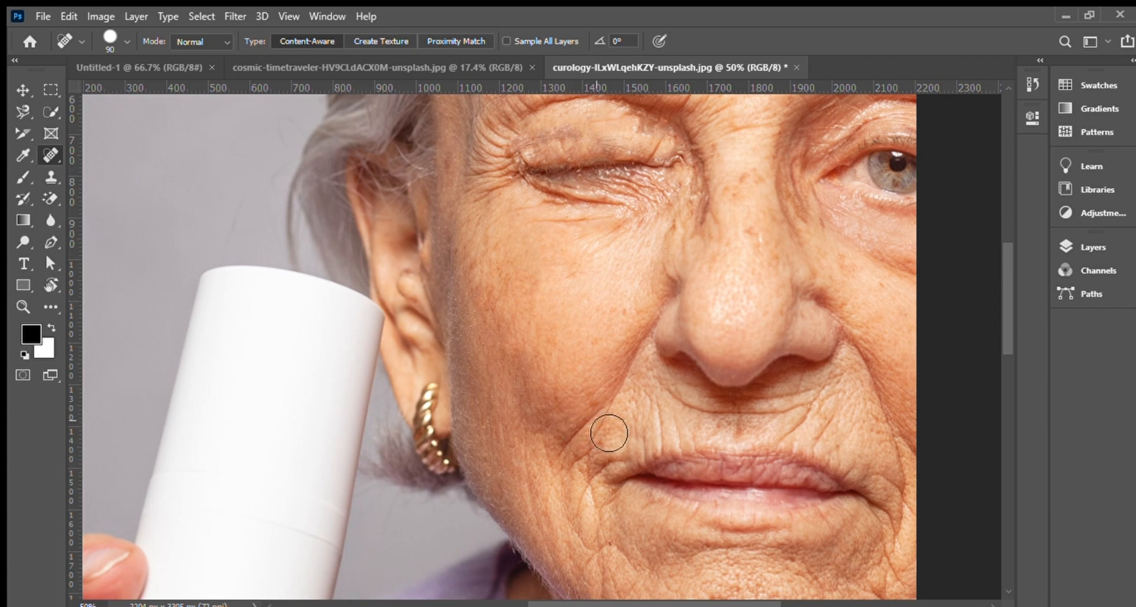
left_click(575, 430)
left_click(551, 450)
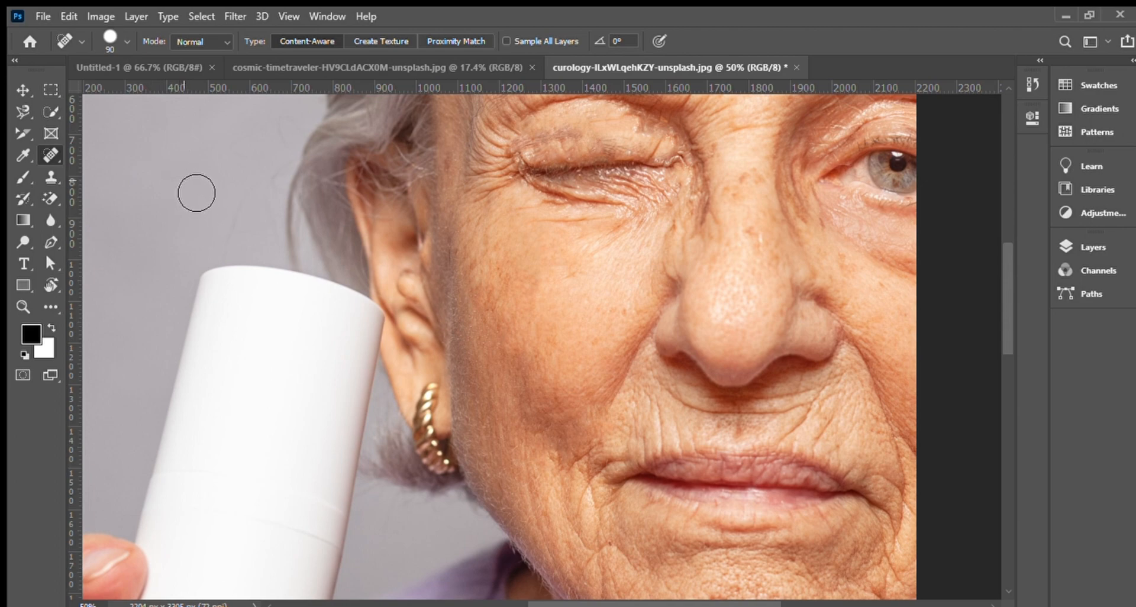
Step: Set the Spot Healing Brush size to 150 and heal the outer cheek next to the ear
key("bracketright")
key("bracketright")
key("bracketright")
key("bracketright")
key("bracketright")
key("bracketright")
key("bracketright")
key("bracketright")
key("bracketleft")
key("bracketleft")
key("bracketleft")
key("bracketleft")
key("bracketleft")
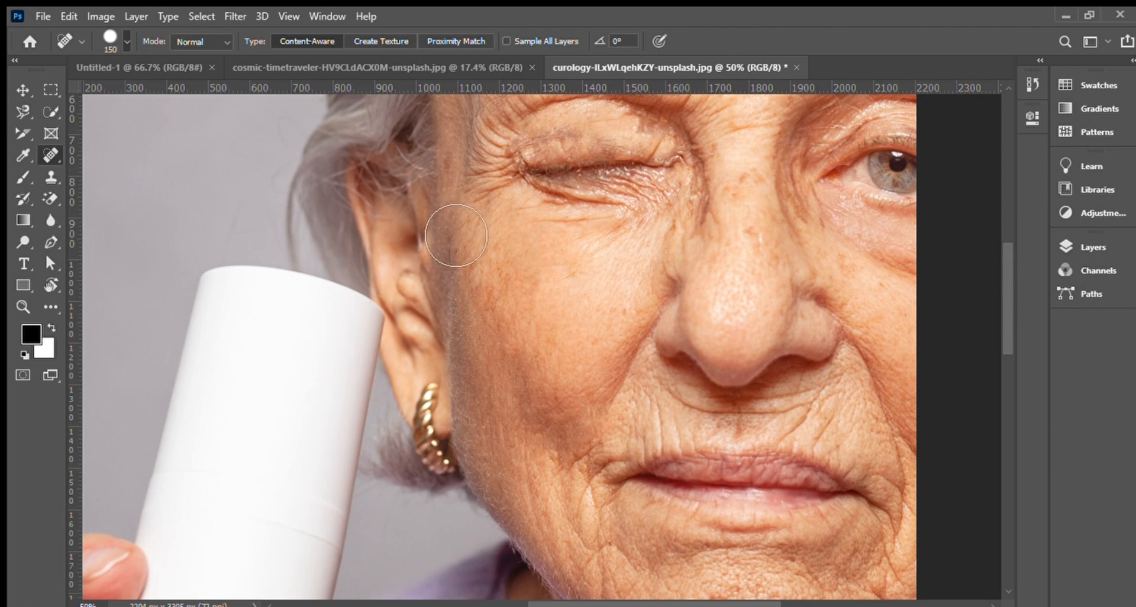
left_click_drag(486, 226, 523, 272)
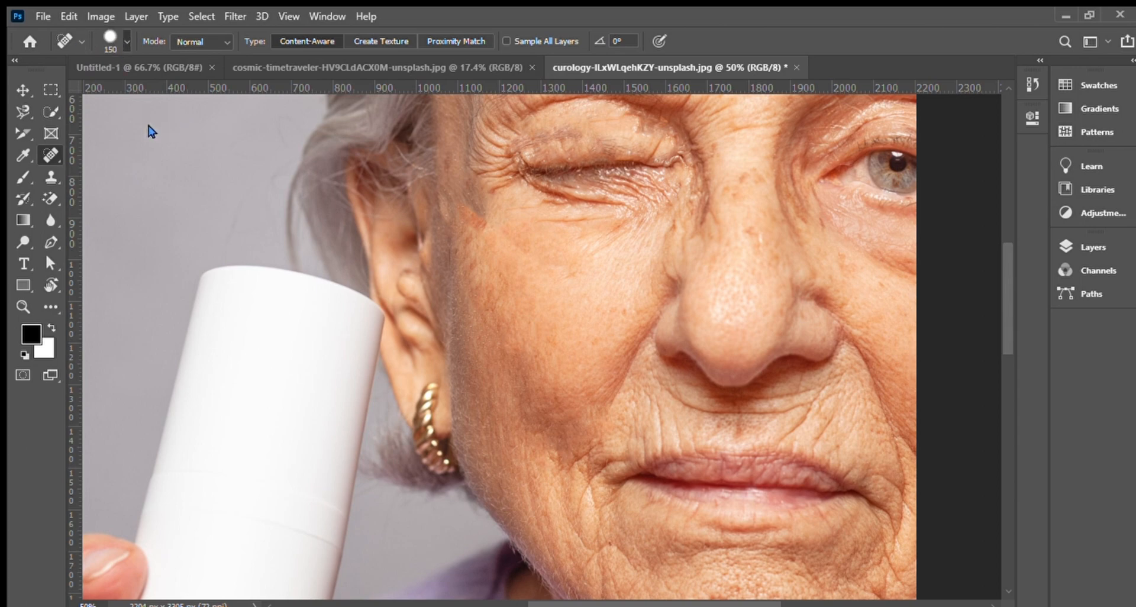
Step: Heal the fold between the closed eye and nose bridge and smooth the cheek with the soft-edged 150-size brush
left_click_drag(674, 188, 697, 237)
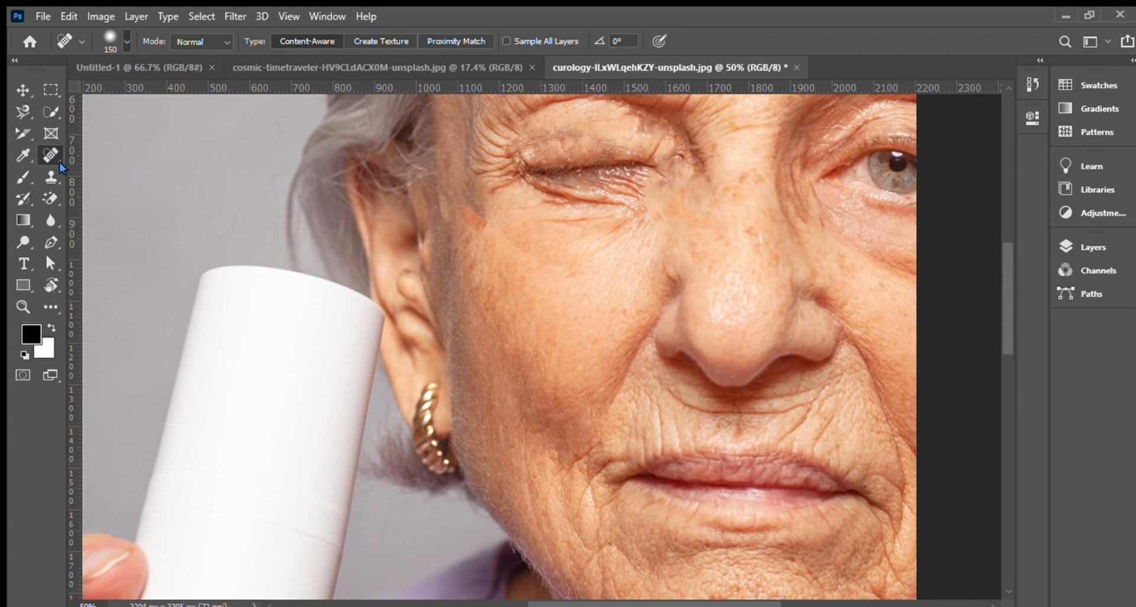
left_click_drag(529, 242, 528, 263)
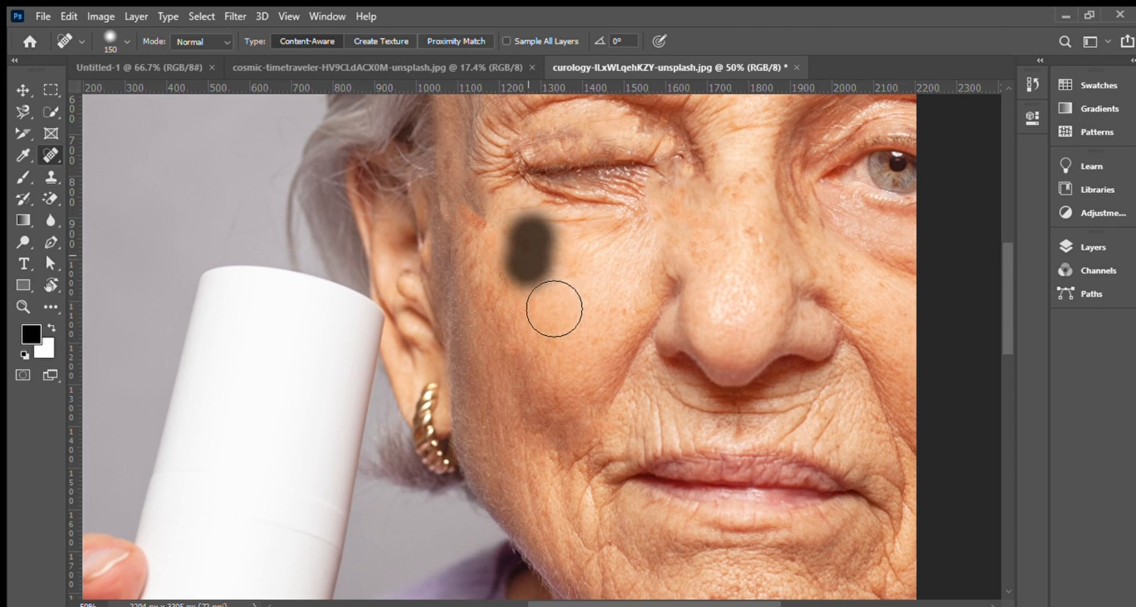
left_click_drag(636, 342, 630, 320)
left_click_drag(612, 251, 605, 228)
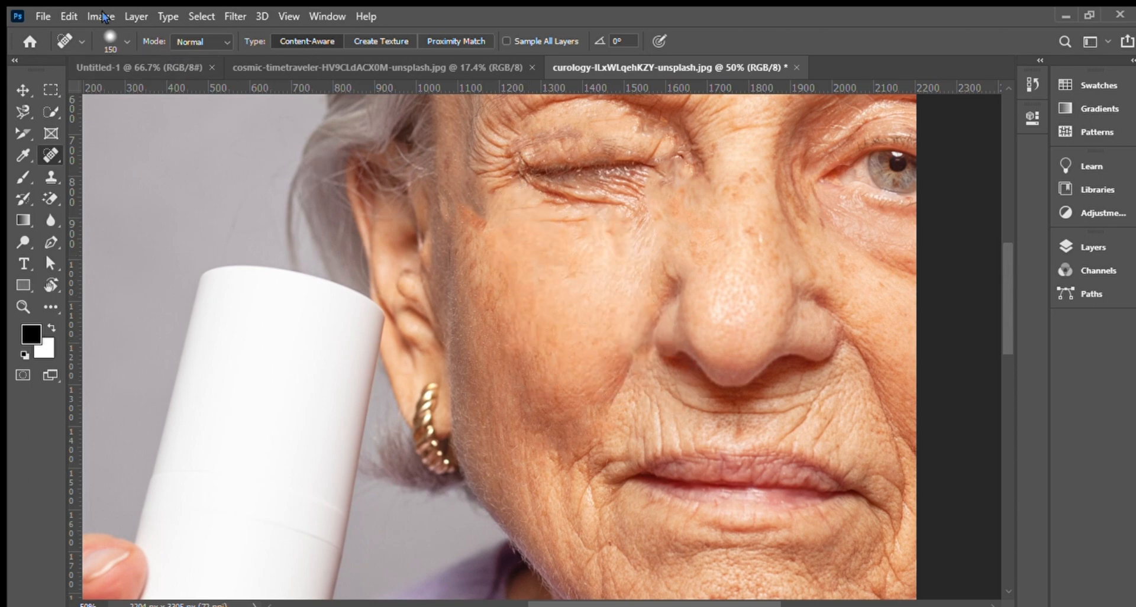
Step: Set the healing mode to Replace and paint across the lower lid of the closed eye out to the temple
left_click(196, 66)
left_click_drag(632, 182, 453, 193)
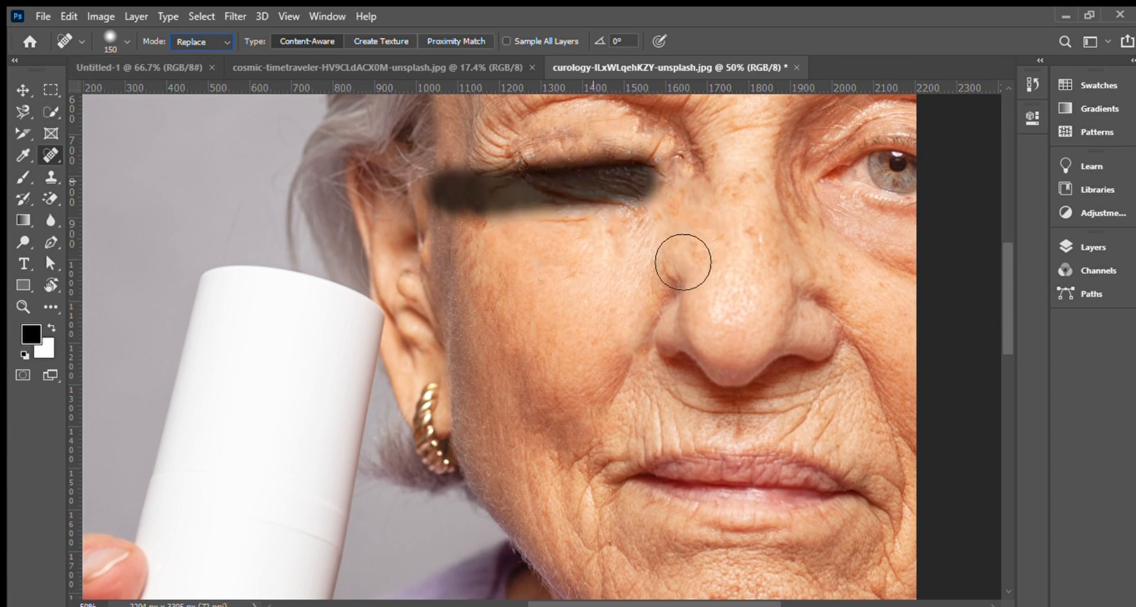
scroll(600, 308, "up", 3)
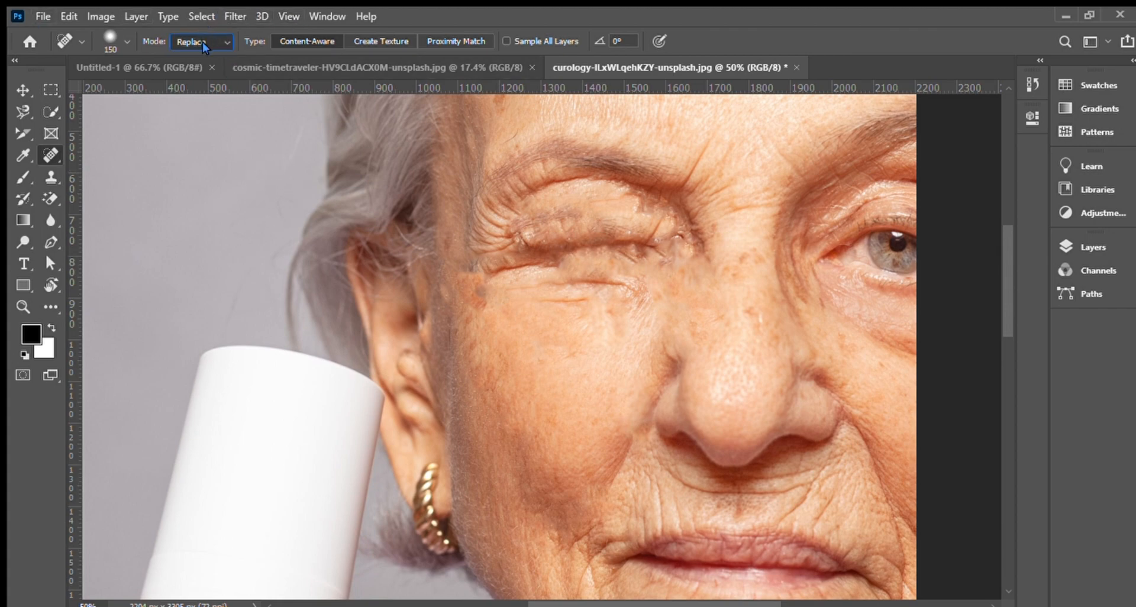
Step: Set the healing mode to Multiply and paint over the wrinkles just below the closed eye
key("Down")
left_click_drag(566, 273, 600, 266)
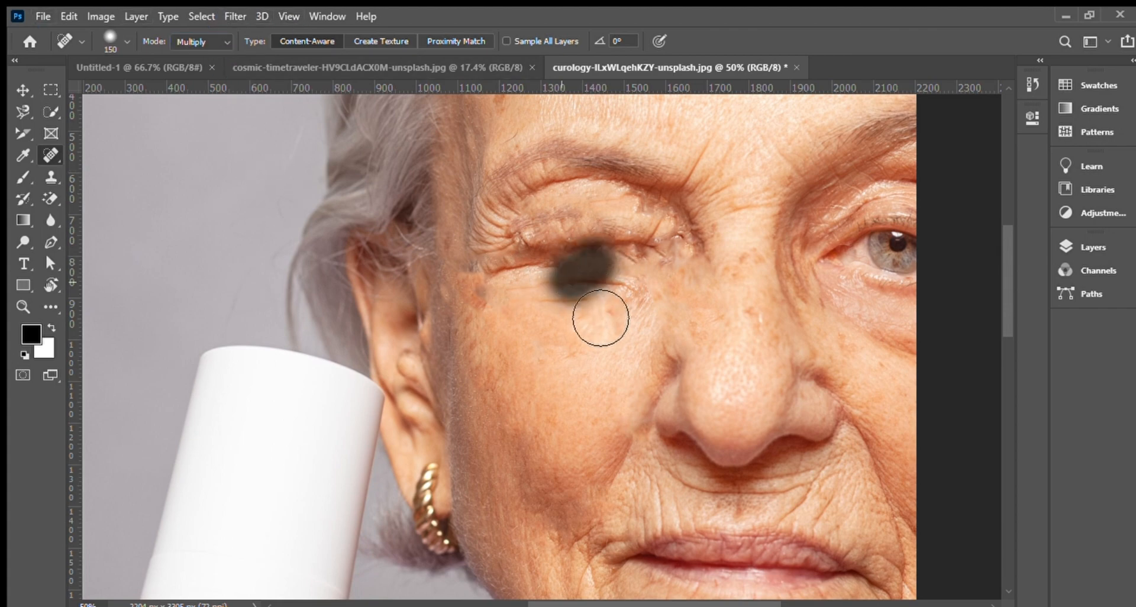
left_click_drag(568, 309, 628, 273)
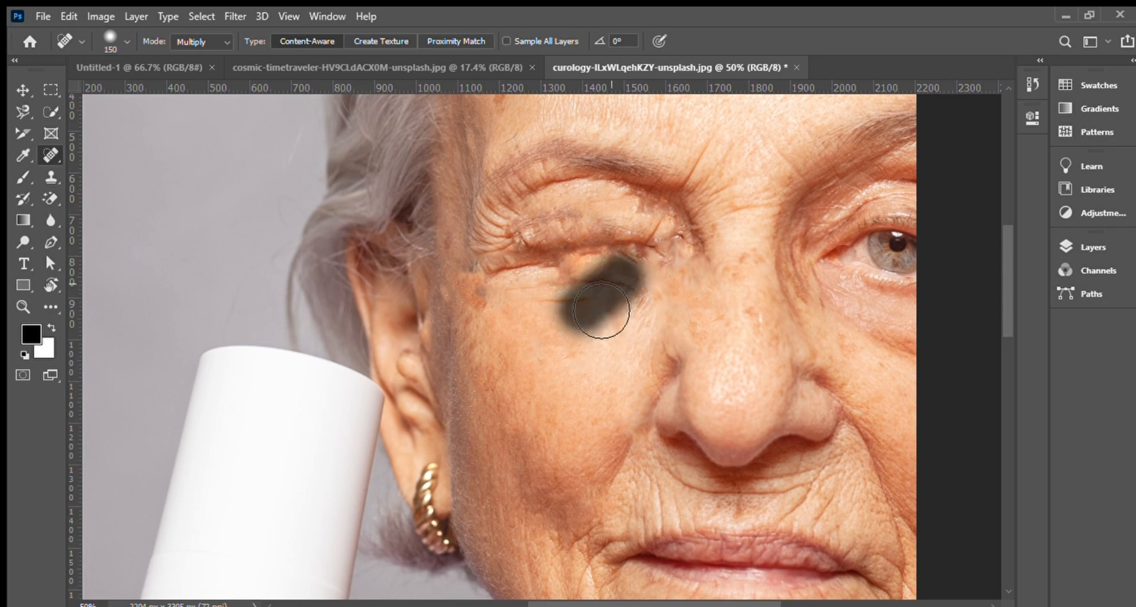
Step: Paint Multiply-mode healing strokes over the skin beside the ear, the top of the ear and the grey hair
left_click(438, 299)
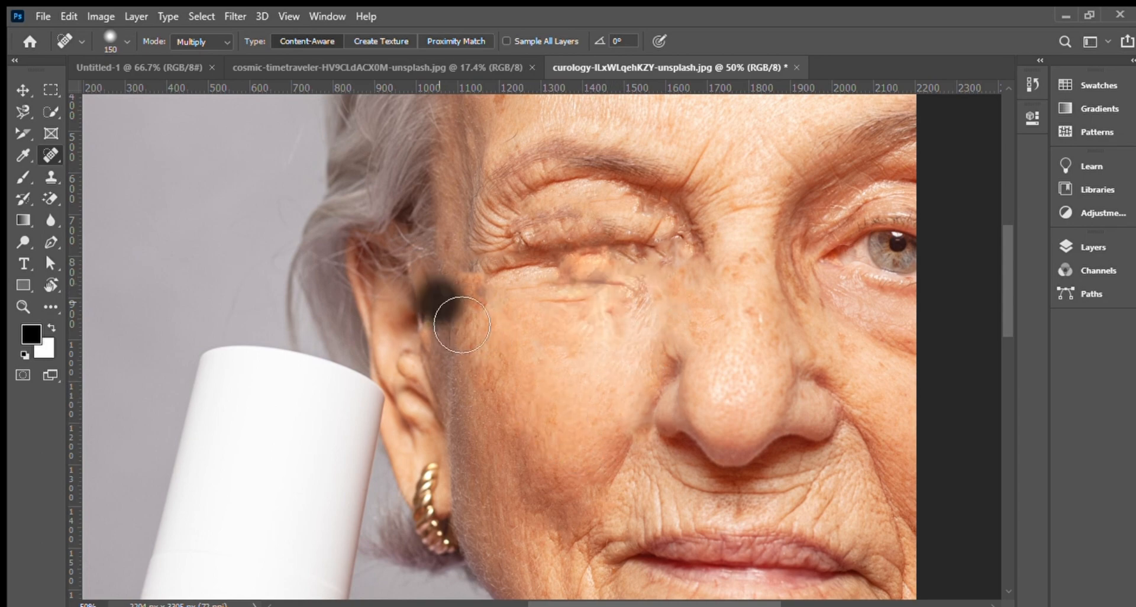
left_click_drag(425, 262, 446, 333)
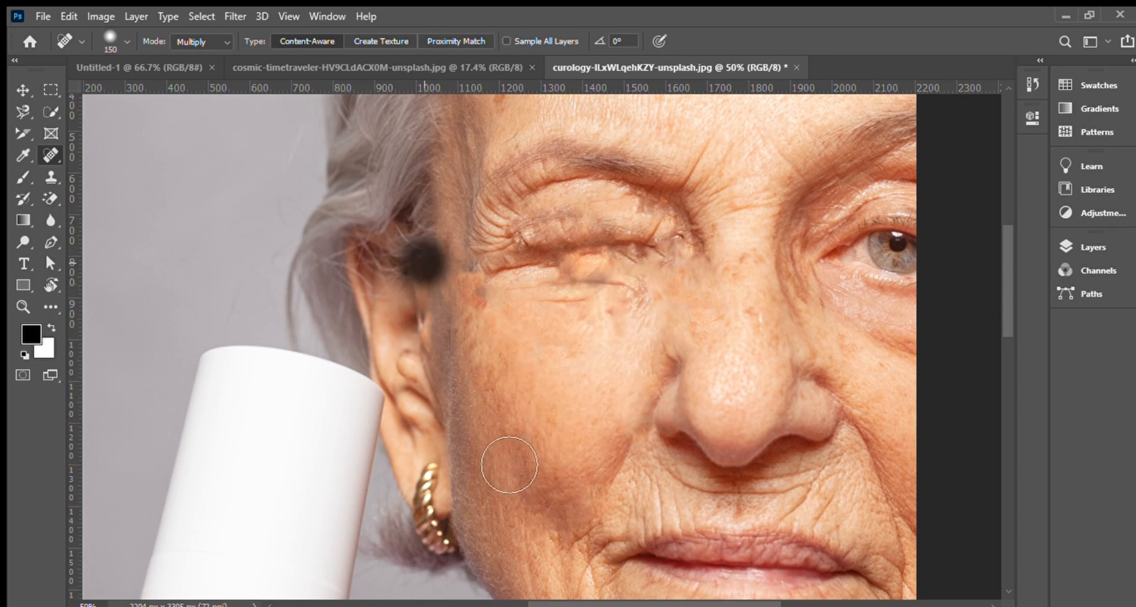
left_click(384, 163)
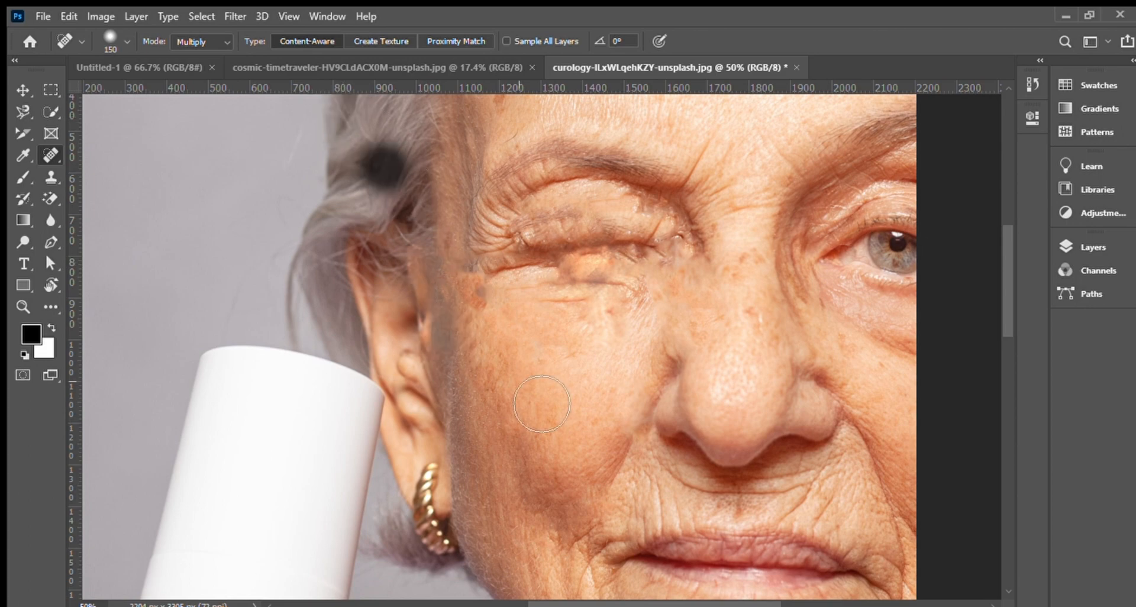
scroll(422, 286, "up", 2)
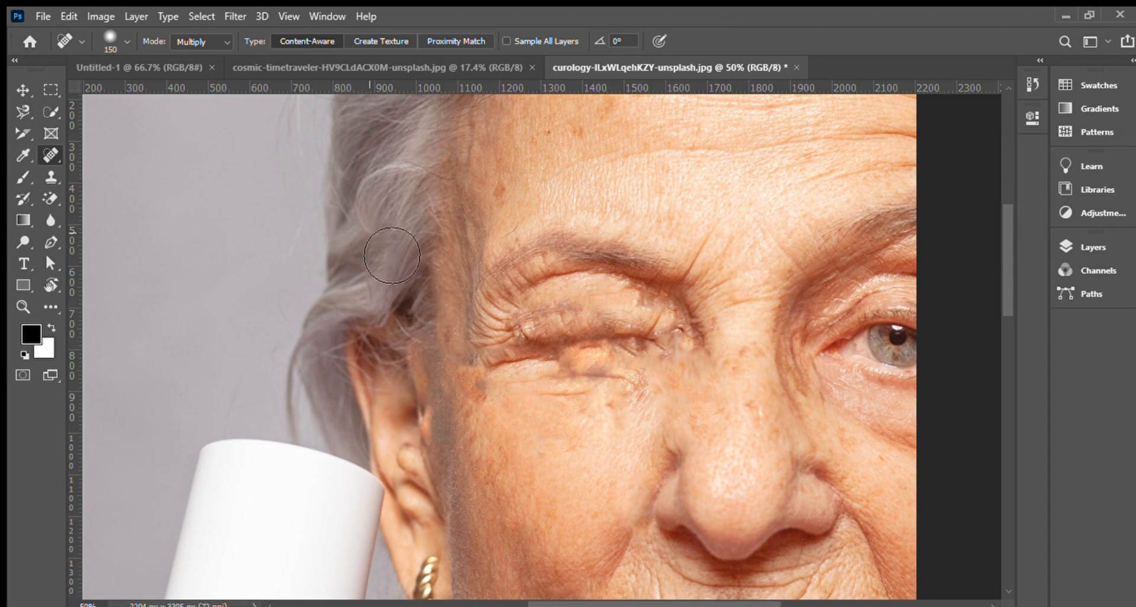
left_click_drag(384, 234, 296, 271)
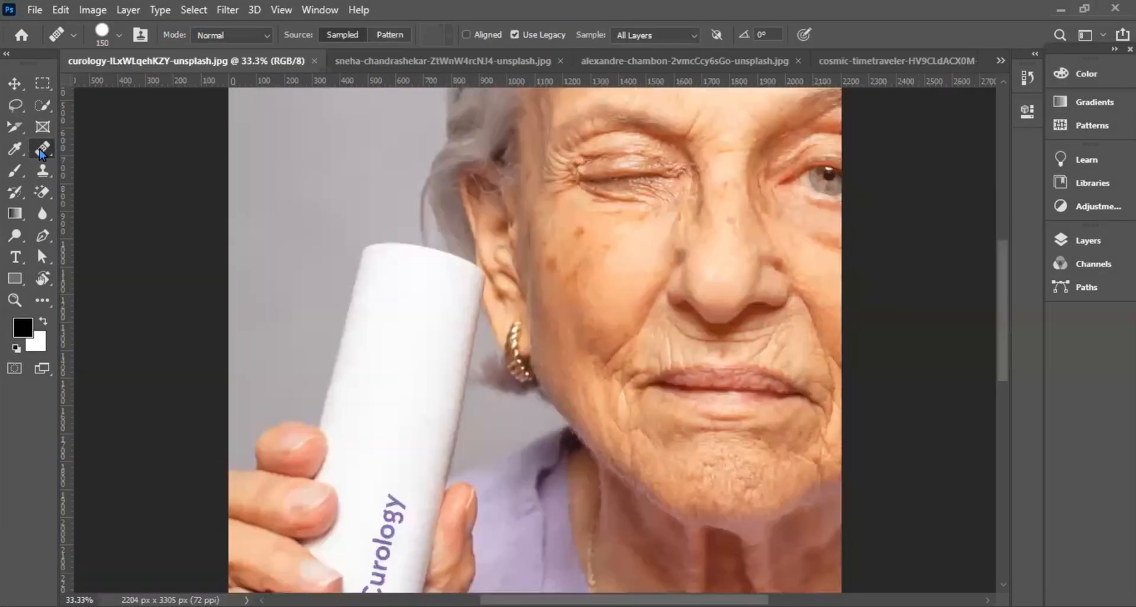
Step: Use the Healing Brush to sample clean skin from the cheek and cover the crease beside the mouth corner
left_click_drag(40, 150, 107, 169)
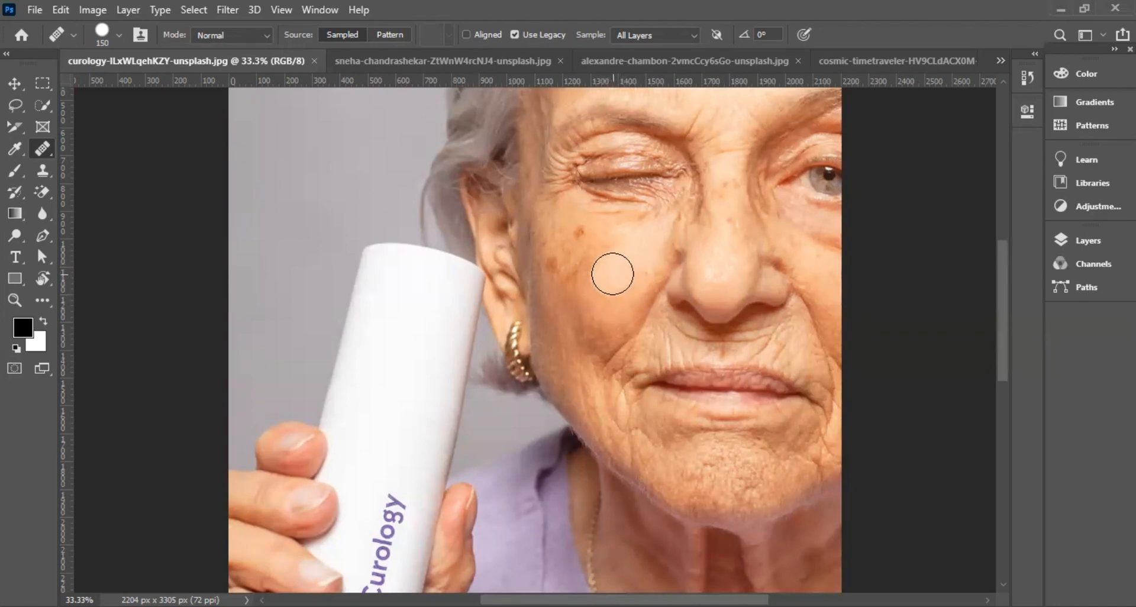
left_click(613, 273, "alt")
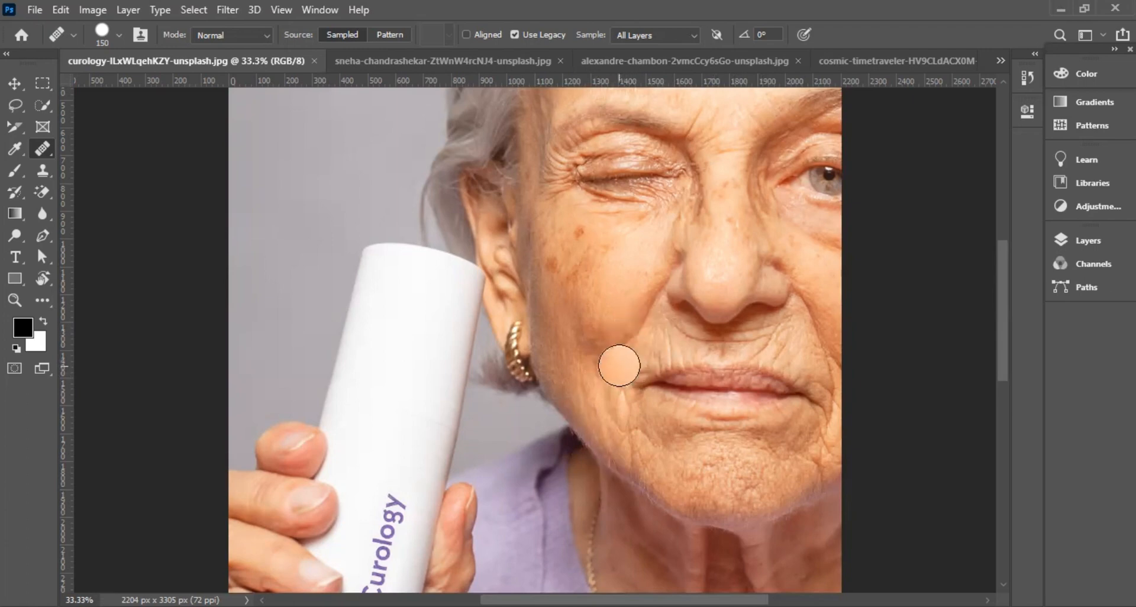
left_click(619, 365)
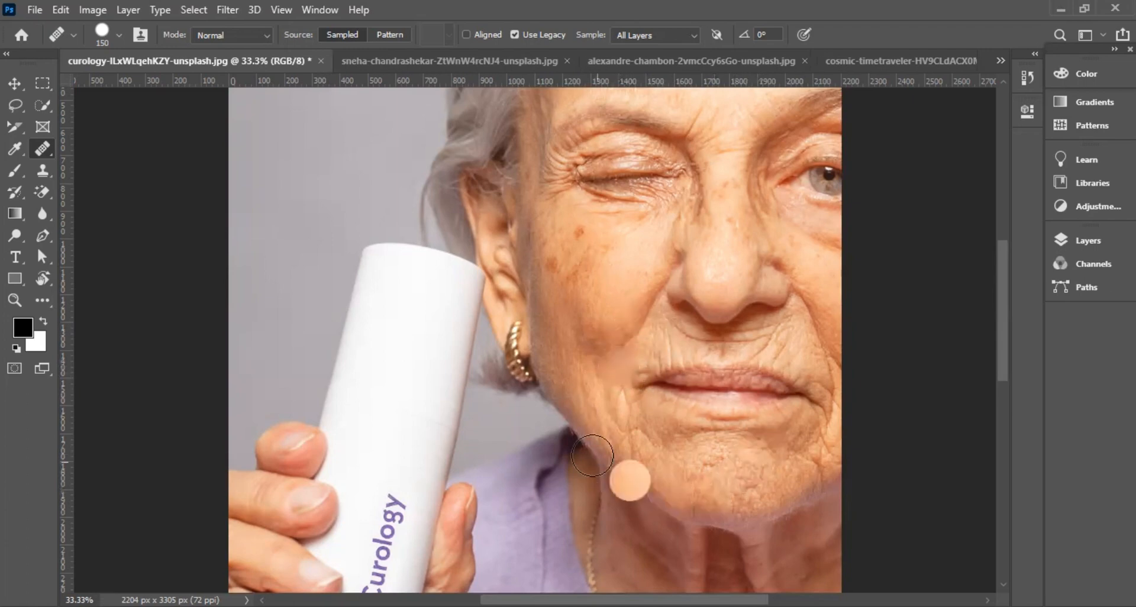
Step: Retouch the wrinkles at both mouth corners, the chin and the cheeks with sampled Healing Brush strokes
left_click(827, 400)
left_click(794, 465)
left_click(672, 384)
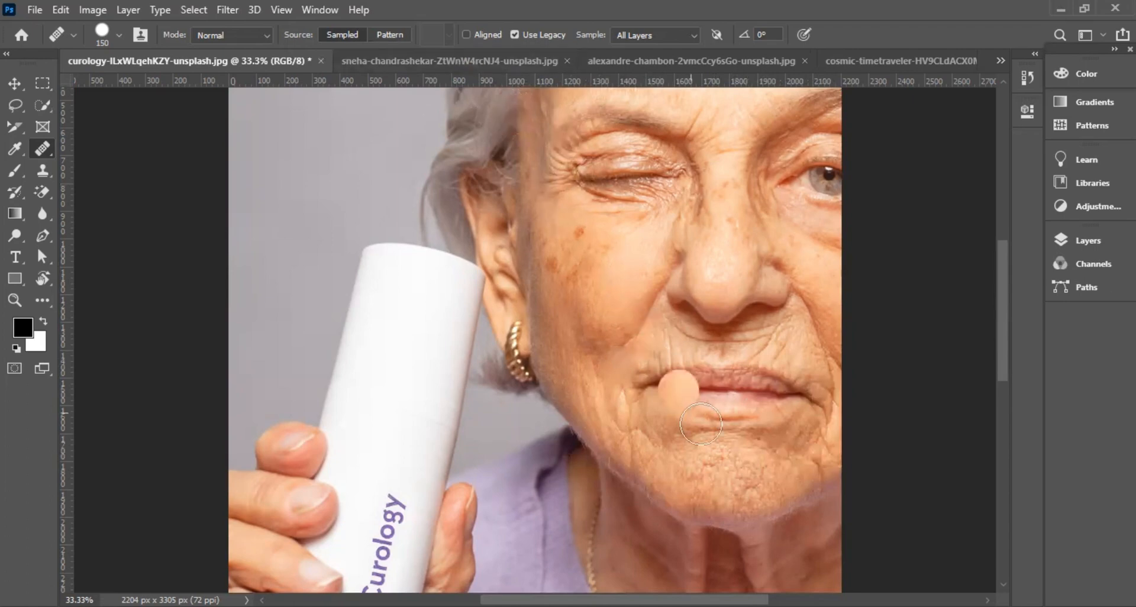
left_click(631, 333)
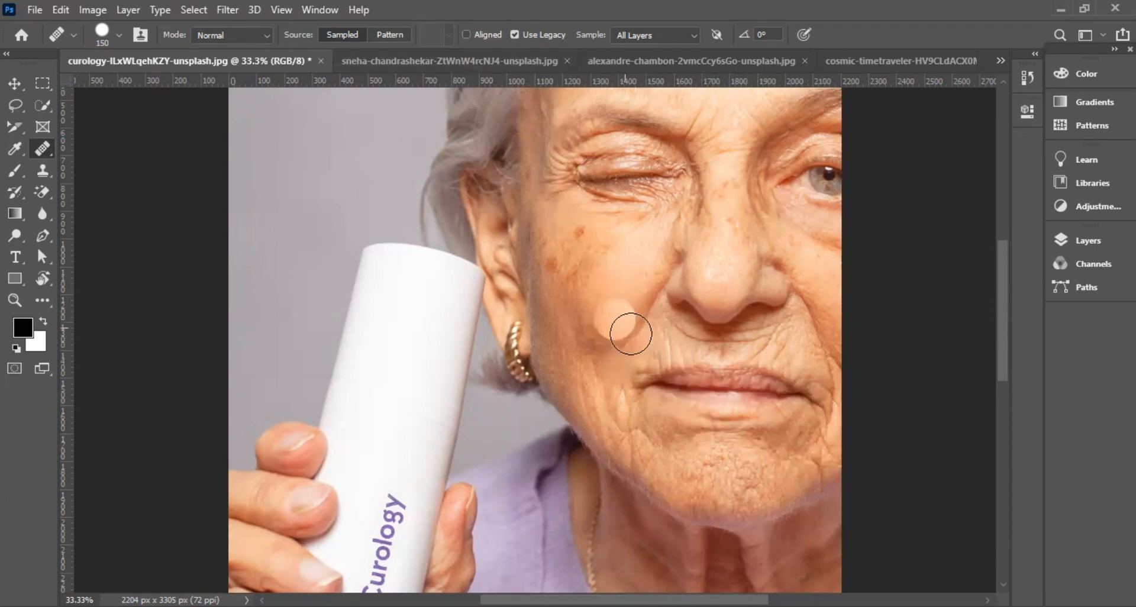
left_click(639, 342)
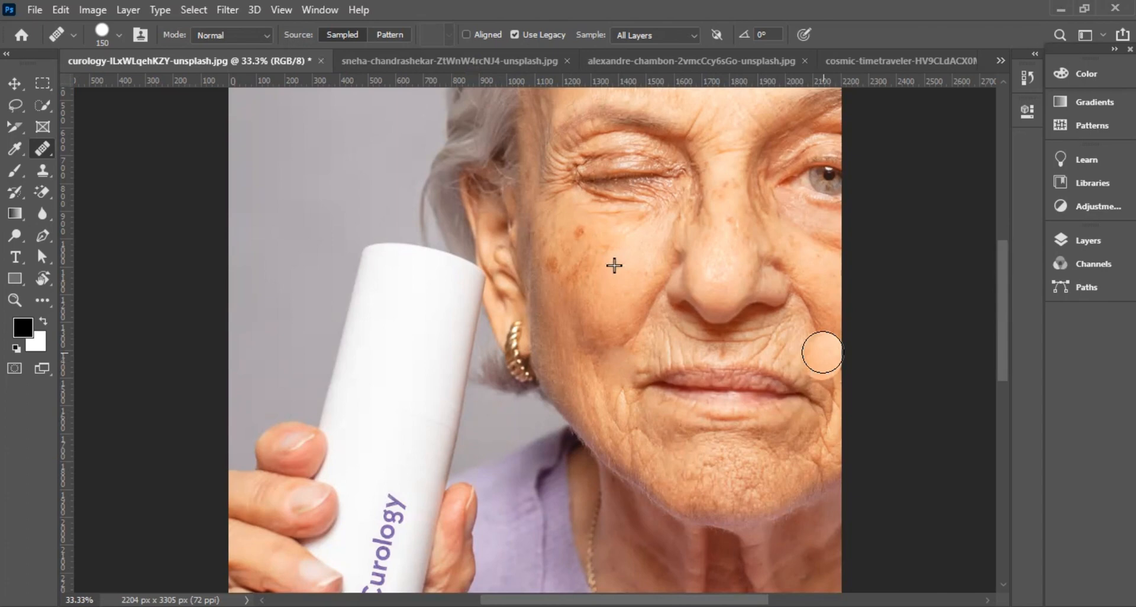
left_click_drag(822, 353, 819, 322)
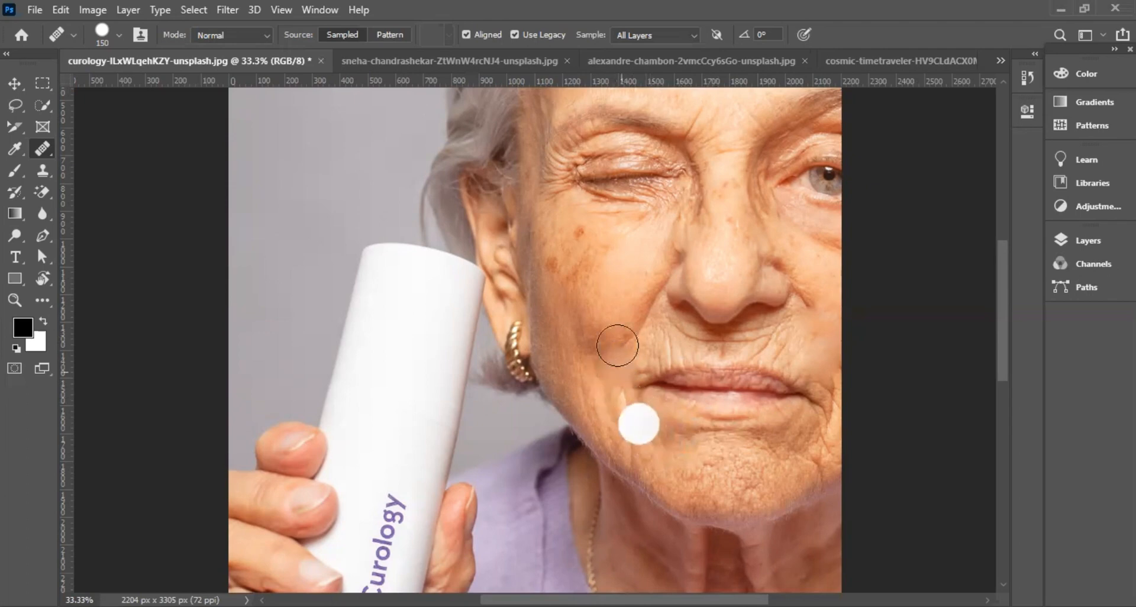
Step: With Aligned sampling enabled, sample smooth cheek skin and heal the creases below the lips and across the chin
mouse_move(642, 429)
left_mouse_down()
mouse_move(665, 453)
mouse_move(649, 449)
left_mouse_up()
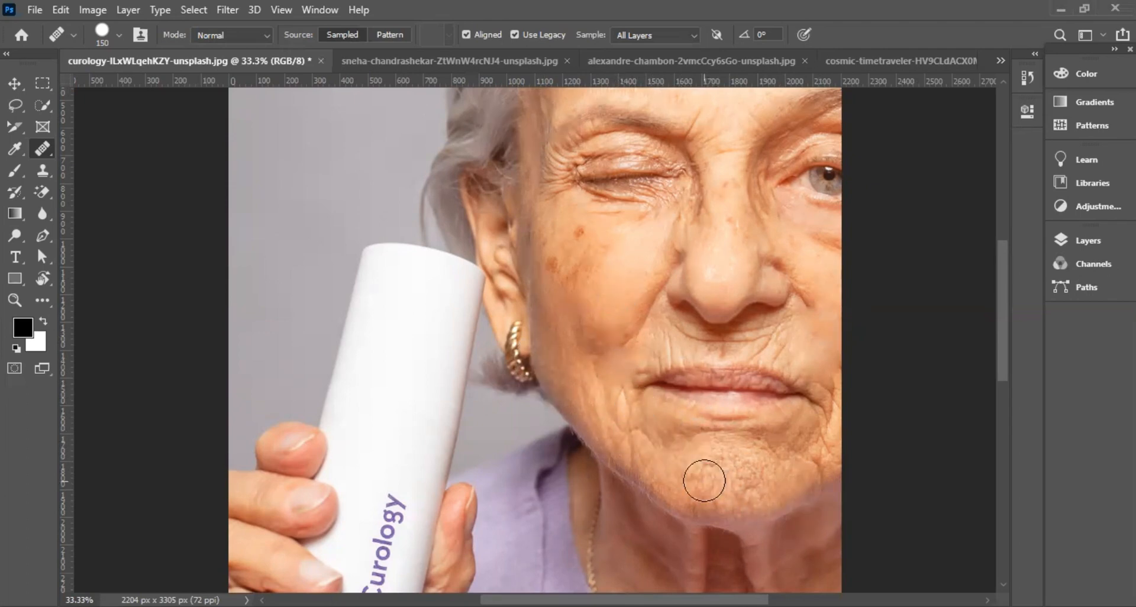
left_click(623, 272, "alt")
mouse_move(677, 452)
left_mouse_down()
mouse_move(652, 432)
mouse_move(721, 423)
mouse_move(750, 437)
mouse_move(678, 427)
mouse_move(728, 443)
left_mouse_up()
left_click(798, 434)
left_click(824, 403)
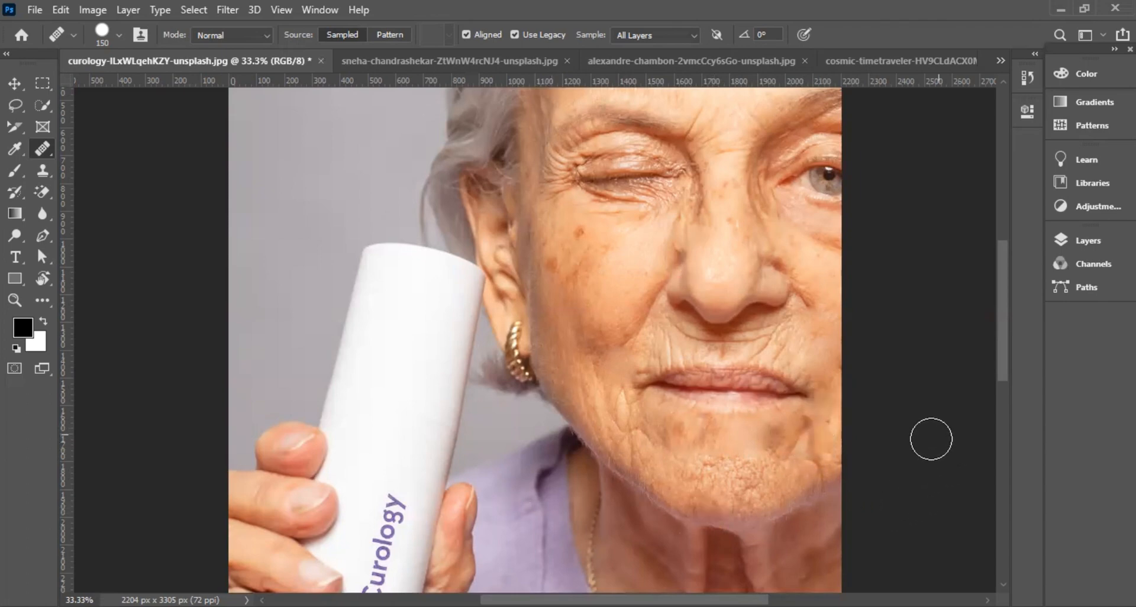
left_click(790, 456)
left_click(581, 203)
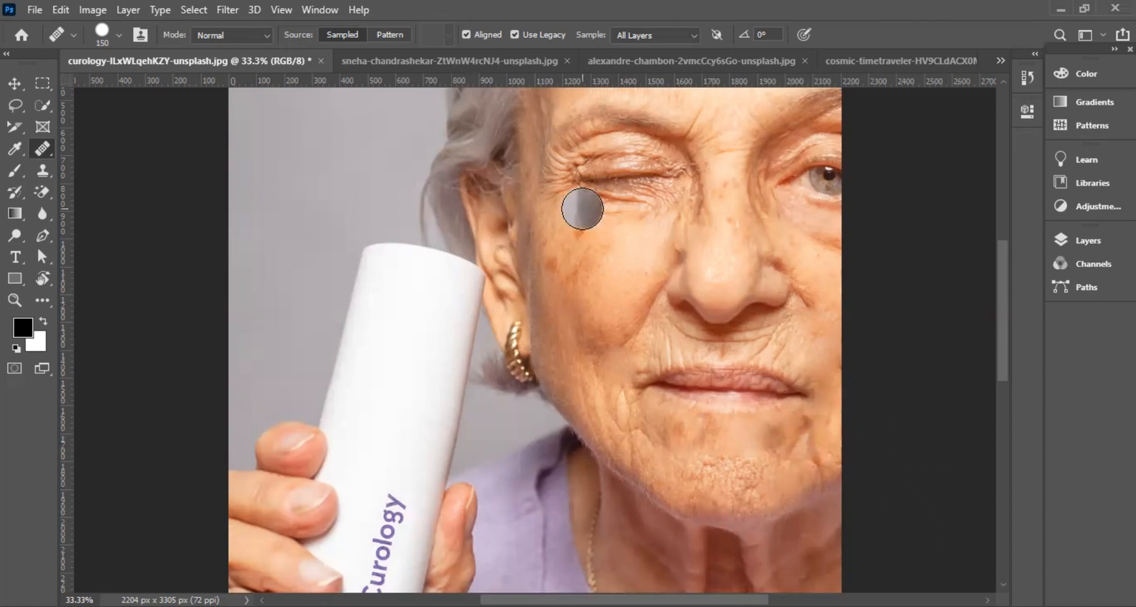
Step: Set the Healing Brush source to Pattern in Normal mode and paint the leaf pattern over the upper part of the white bottle
left_click(117, 35)
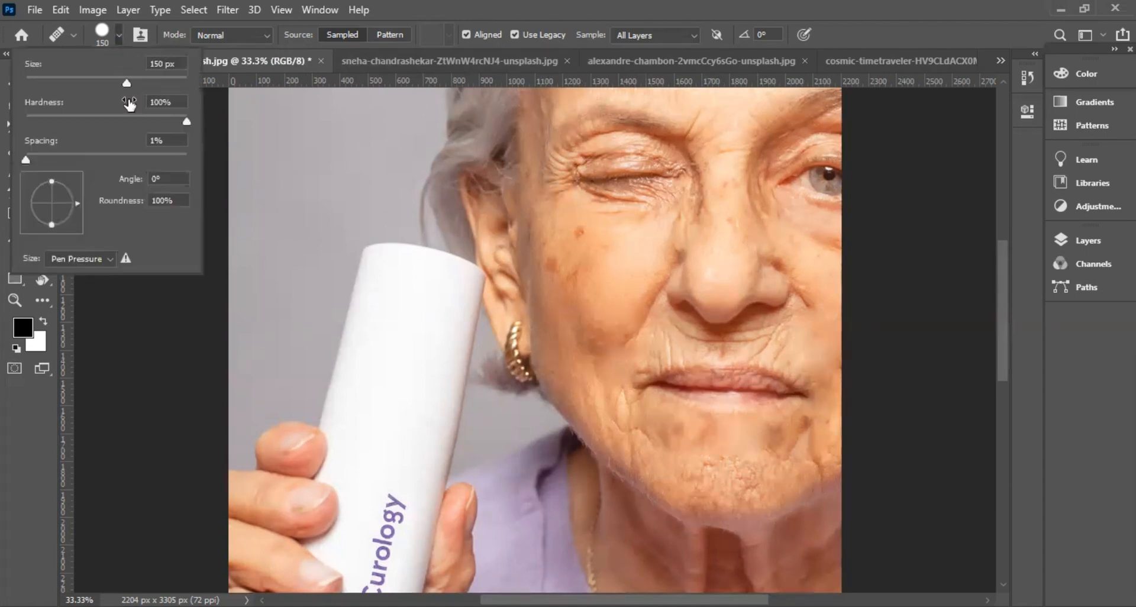
left_click(261, 34)
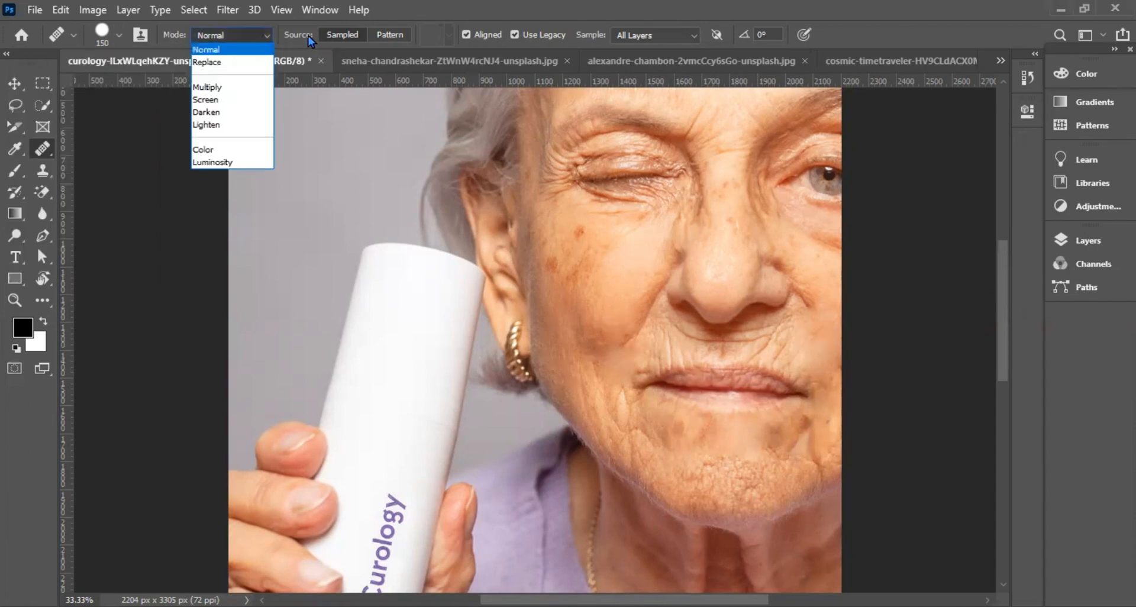
left_click(336, 35)
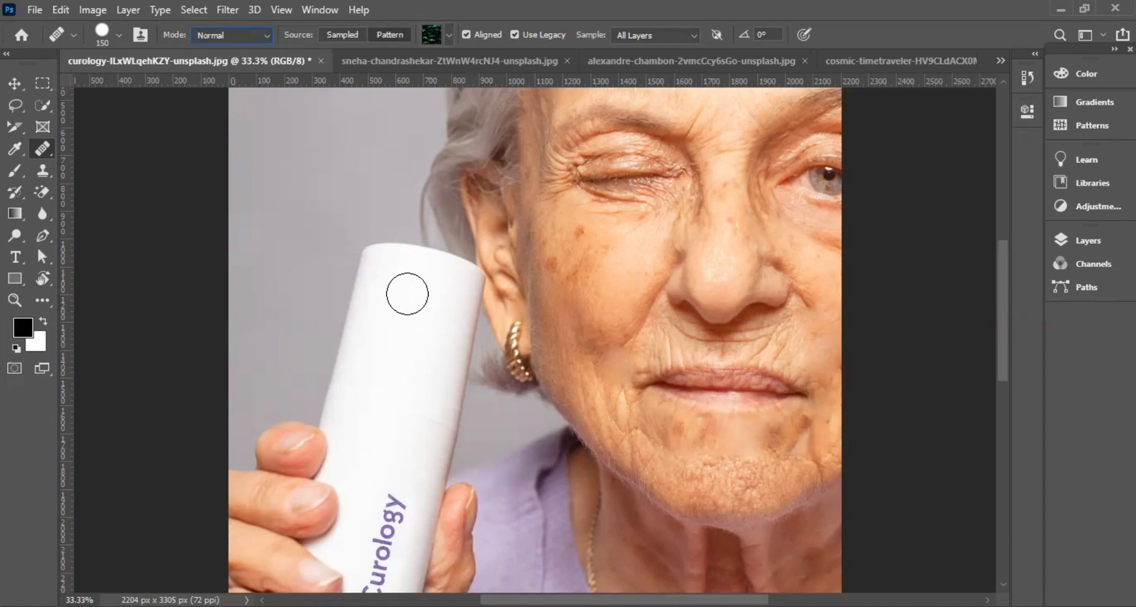
mouse_move(407, 295)
left_mouse_down()
mouse_move(381, 265)
mouse_move(429, 294)
mouse_move(387, 285)
mouse_move(379, 272)
mouse_move(455, 281)
mouse_move(431, 427)
mouse_move(395, 446)
mouse_move(344, 433)
mouse_move(344, 382)
mouse_move(366, 295)
mouse_move(381, 284)
mouse_move(414, 287)
mouse_move(412, 351)
mouse_move(397, 412)
mouse_move(372, 416)
mouse_move(388, 312)
mouse_move(427, 378)
left_mouse_up()
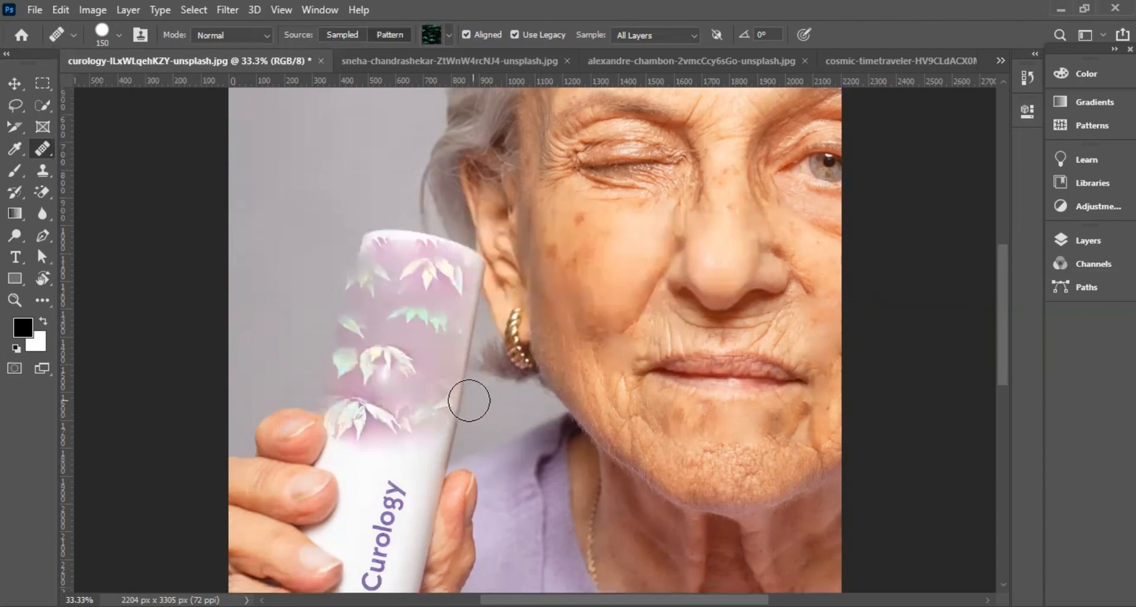
scroll(469, 400, "down", 2)
scroll(463, 398, "down", 1)
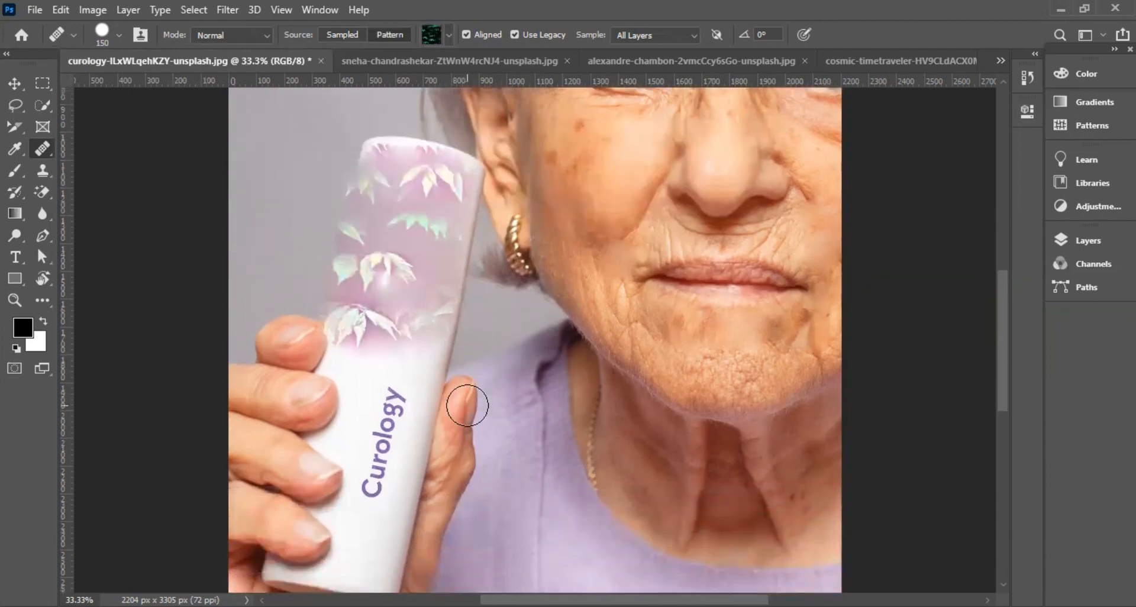
scroll(427, 385, "up", 3)
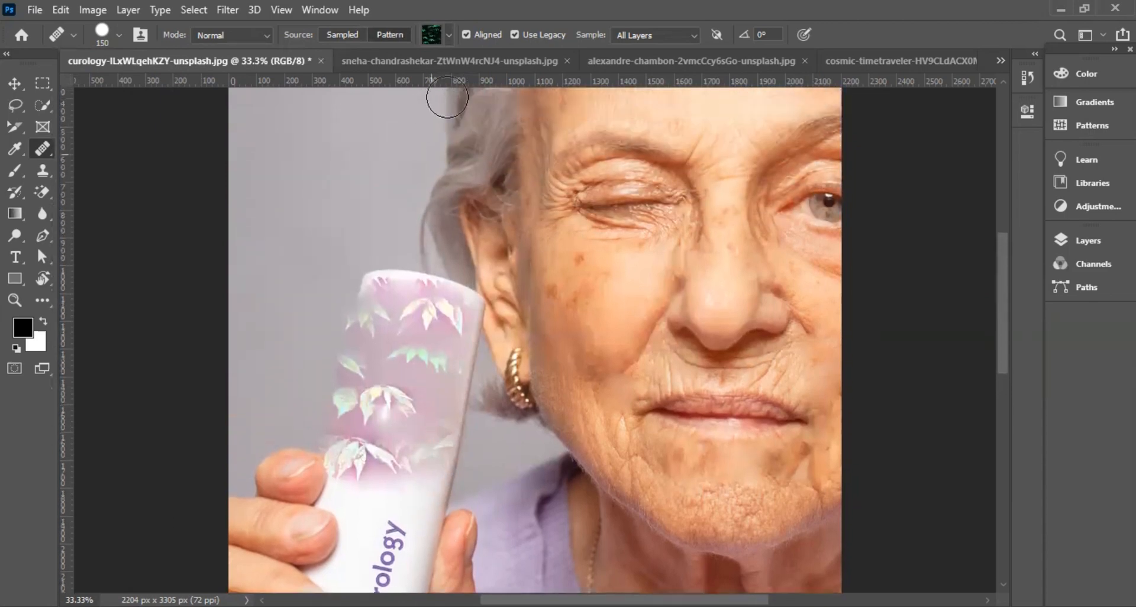
Step: Keep the Healing Brush sampling All Layers and add a new empty layer above the Background
left_click(672, 37)
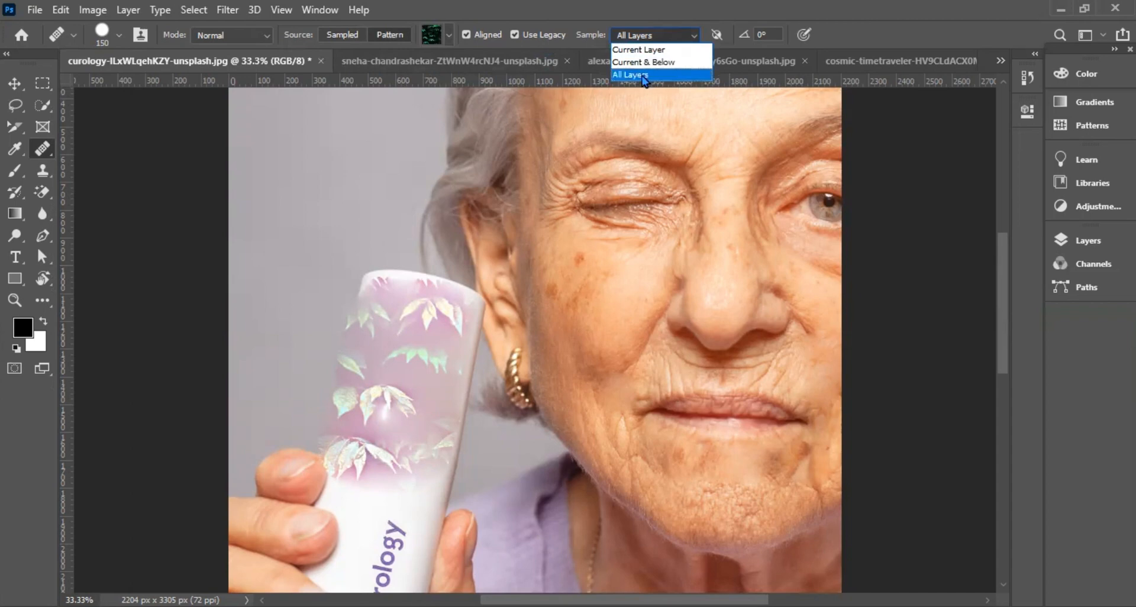
left_click(644, 76)
left_click(1087, 240)
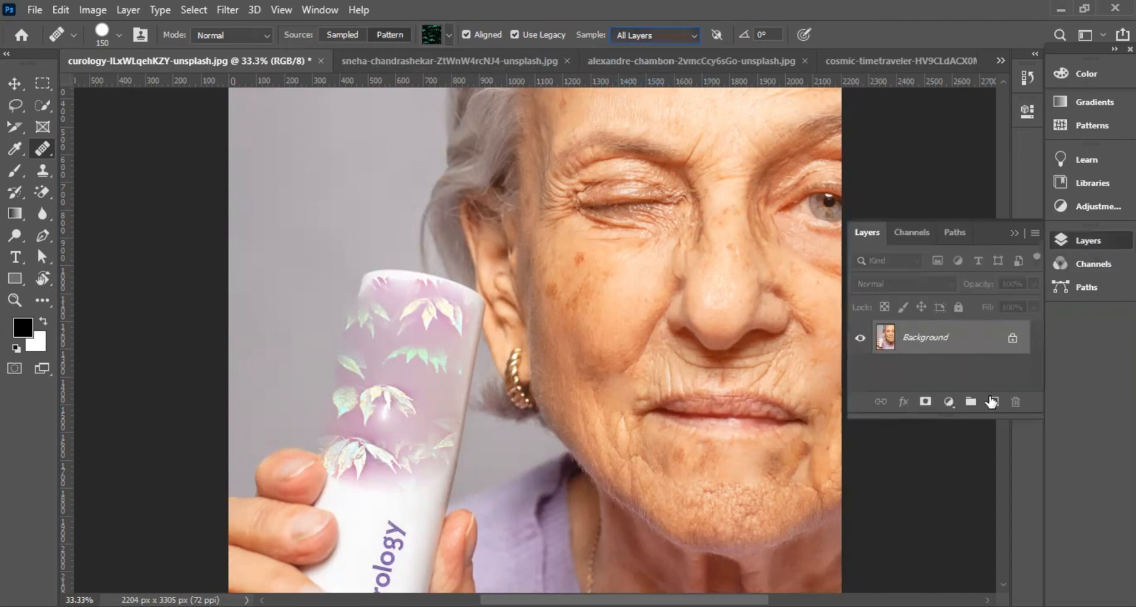
left_click(994, 402)
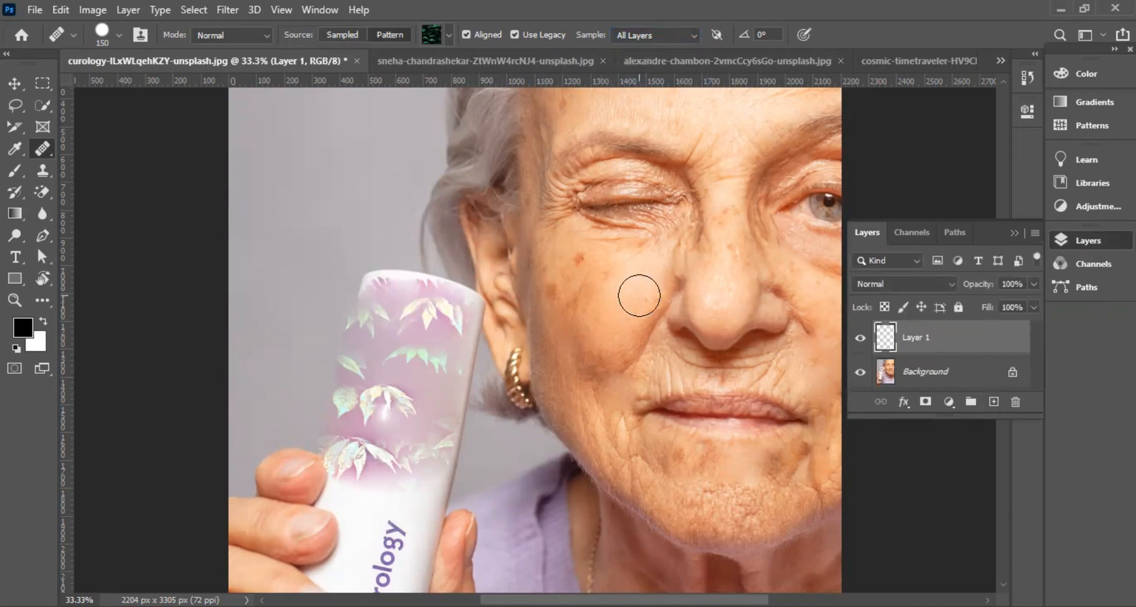
Step: Paint a small pattern patch over the cheek on the new layer and inspect it with the Background temporarily hidden
left_click_drag(635, 280, 628, 274)
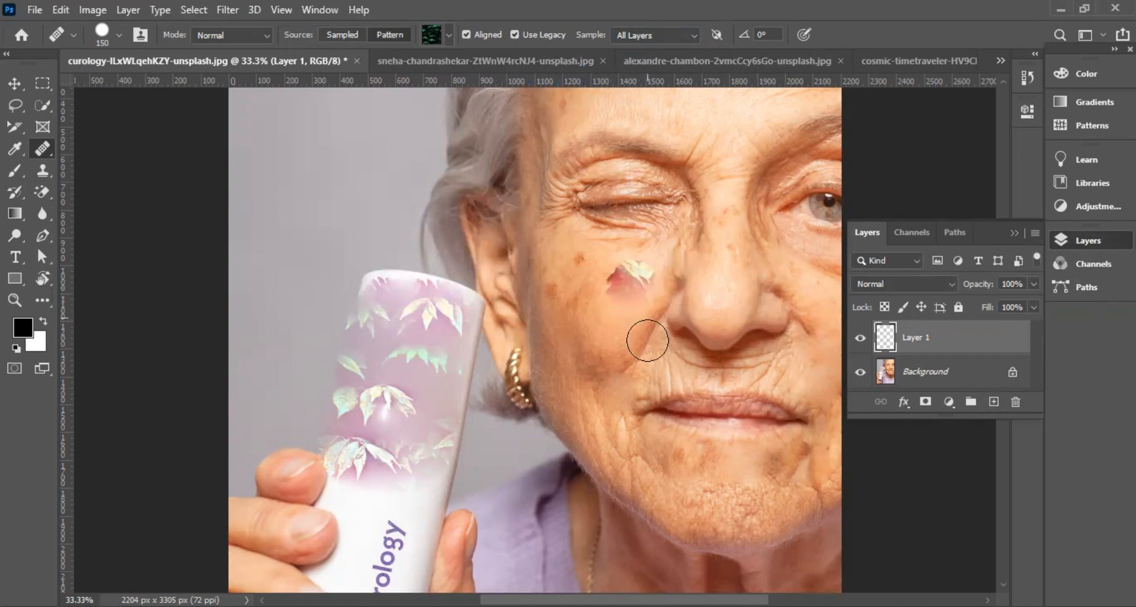
left_click(860, 373)
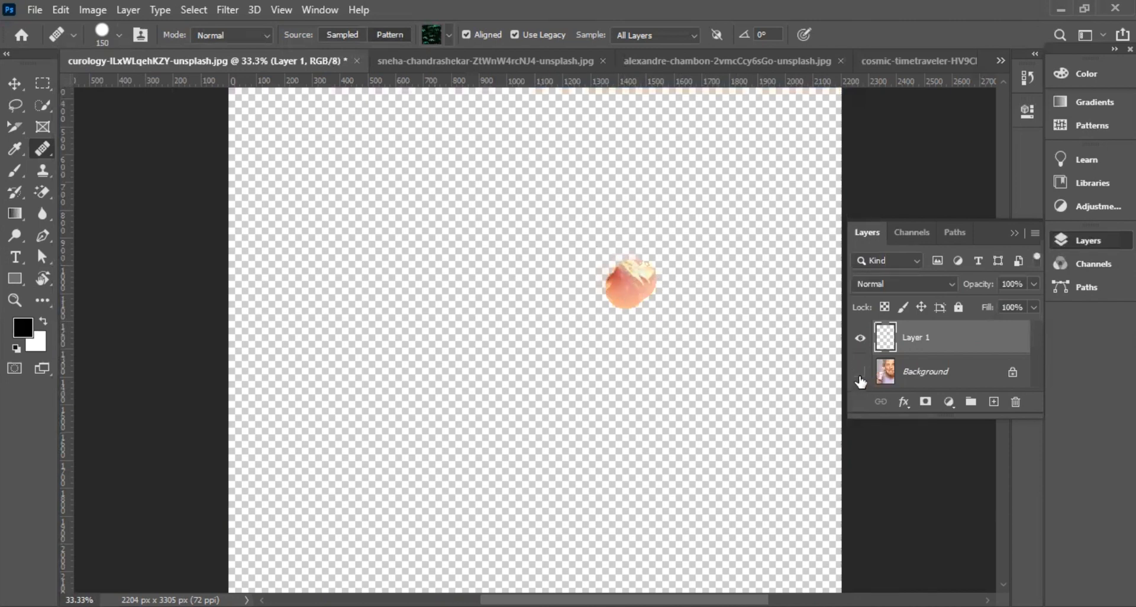
left_click(860, 373)
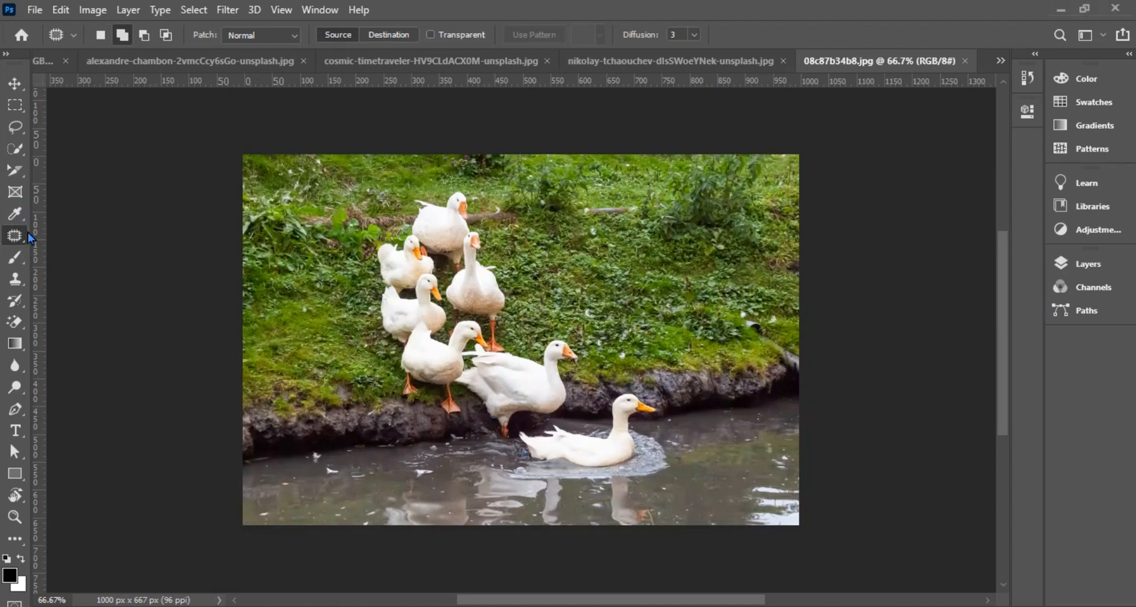
Step: Outline the swimming goose with the Patch Tool, replace it with water from beside it, and clear the selection
right_click(12, 239)
left_click(95, 265)
mouse_move(665, 482)
left_mouse_down()
mouse_move(681, 421)
mouse_move(641, 382)
mouse_move(608, 389)
mouse_move(592, 422)
mouse_move(520, 428)
mouse_move(493, 460)
mouse_move(494, 482)
mouse_move(623, 491)
mouse_move(680, 481)
left_mouse_up()
left_click_drag(609, 457, 384, 491)
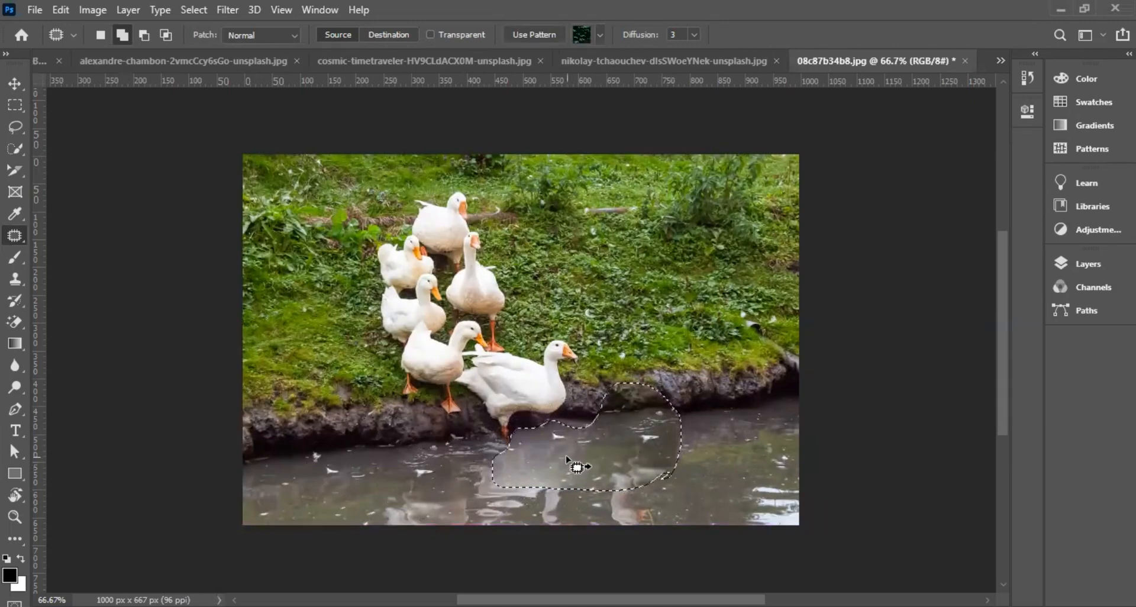
key("ctrl+d")
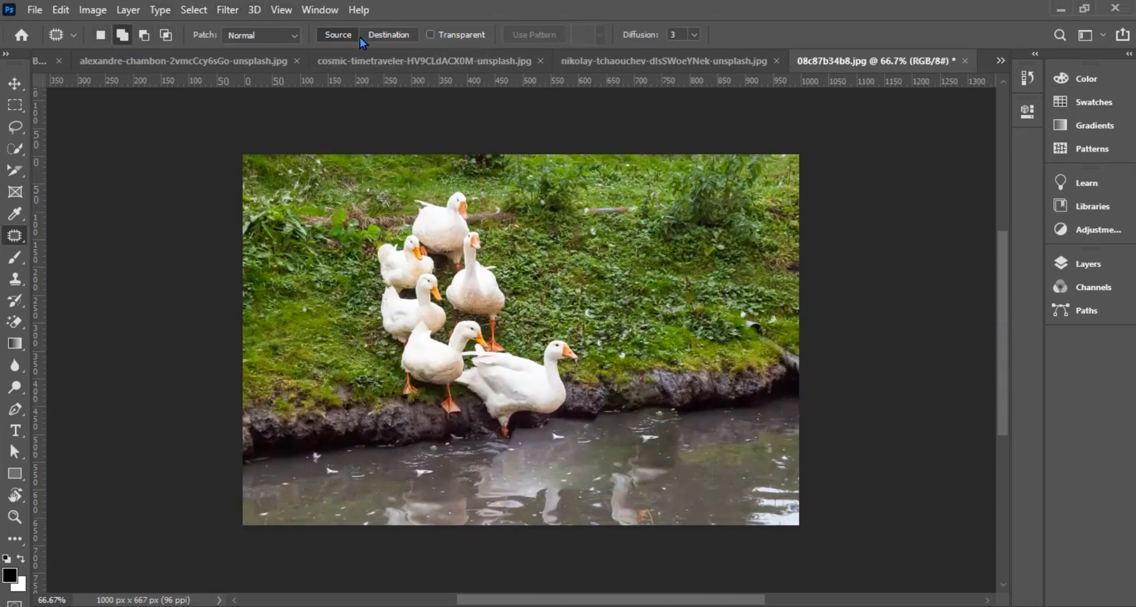
Step: Set the patch to Destination, outline the goose at the water's edge, place a copy just in front of it, and deselect
left_click(386, 35)
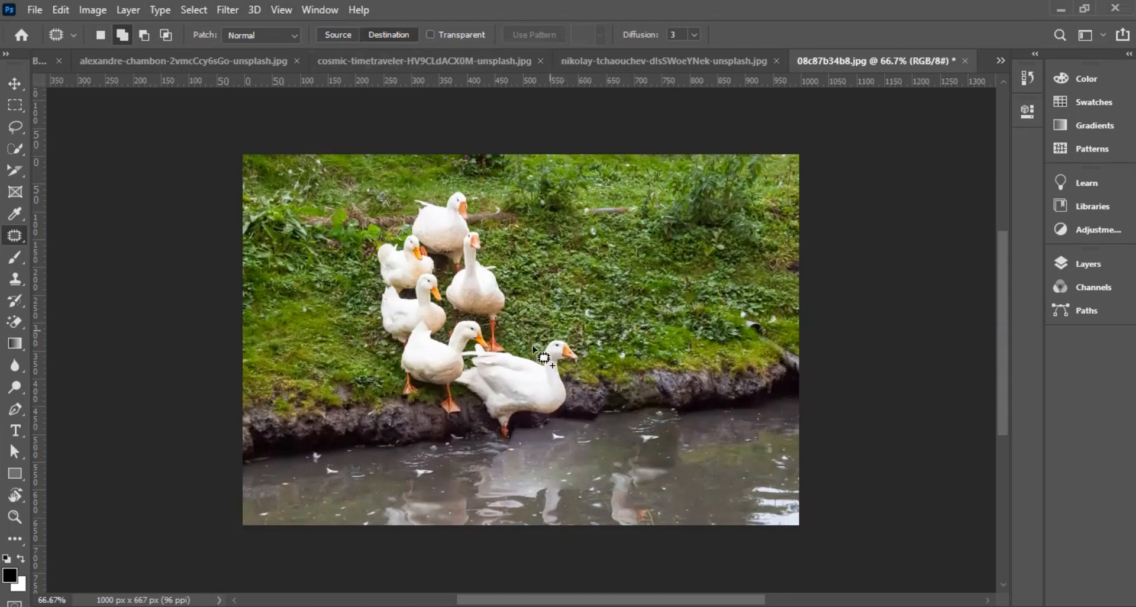
mouse_move(543, 358)
left_mouse_down()
mouse_move(464, 352)
mouse_move(461, 405)
mouse_move(553, 446)
mouse_move(591, 398)
mouse_move(569, 335)
left_mouse_up()
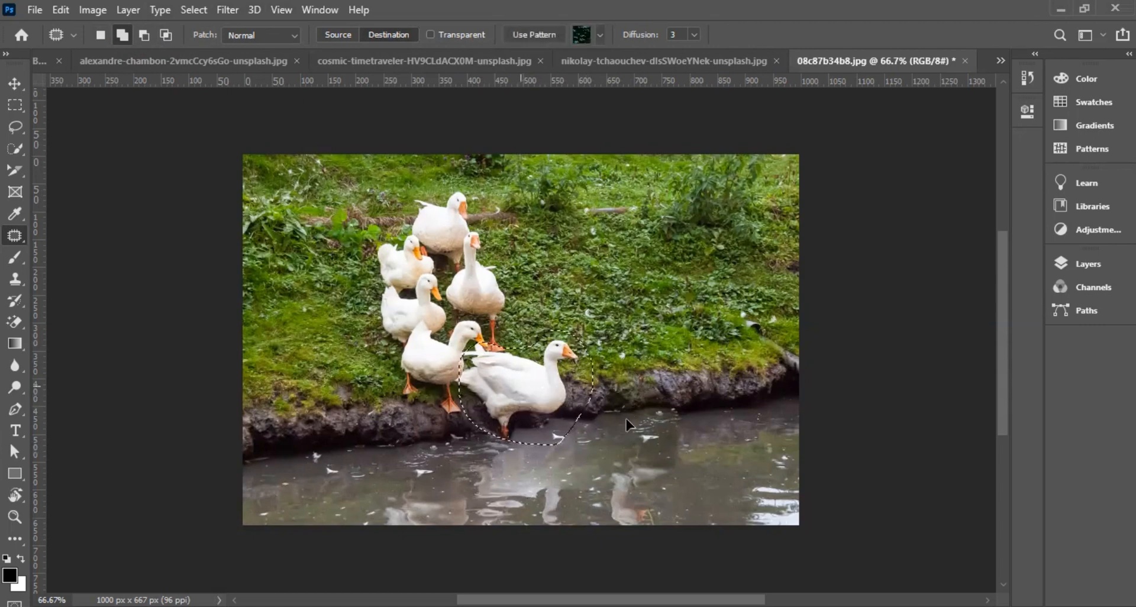
left_click_drag(520, 390, 627, 418)
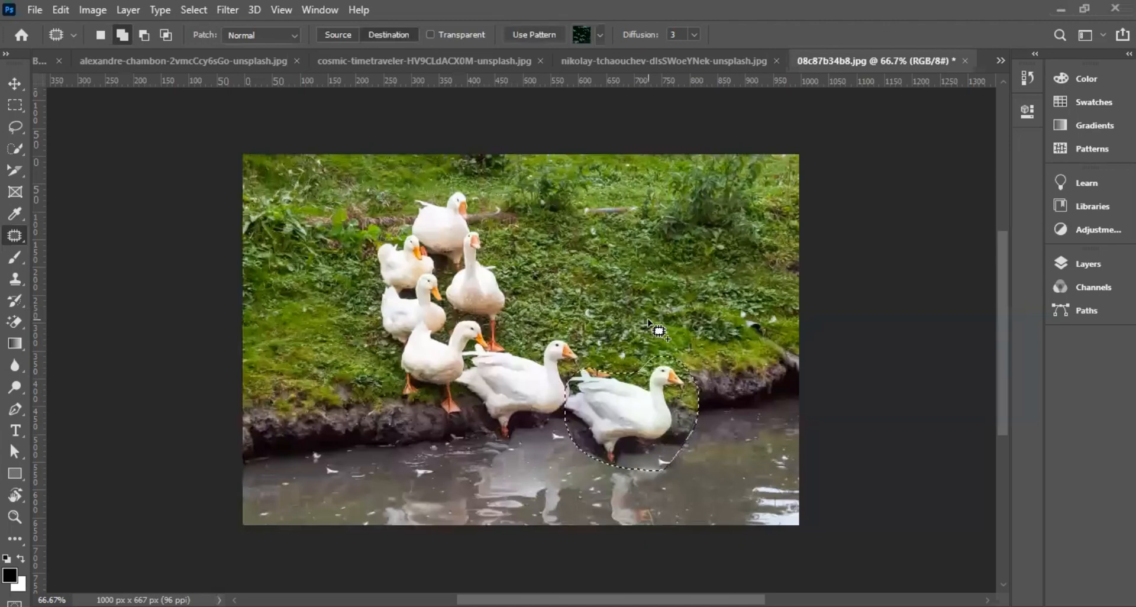
key("ctrl+d")
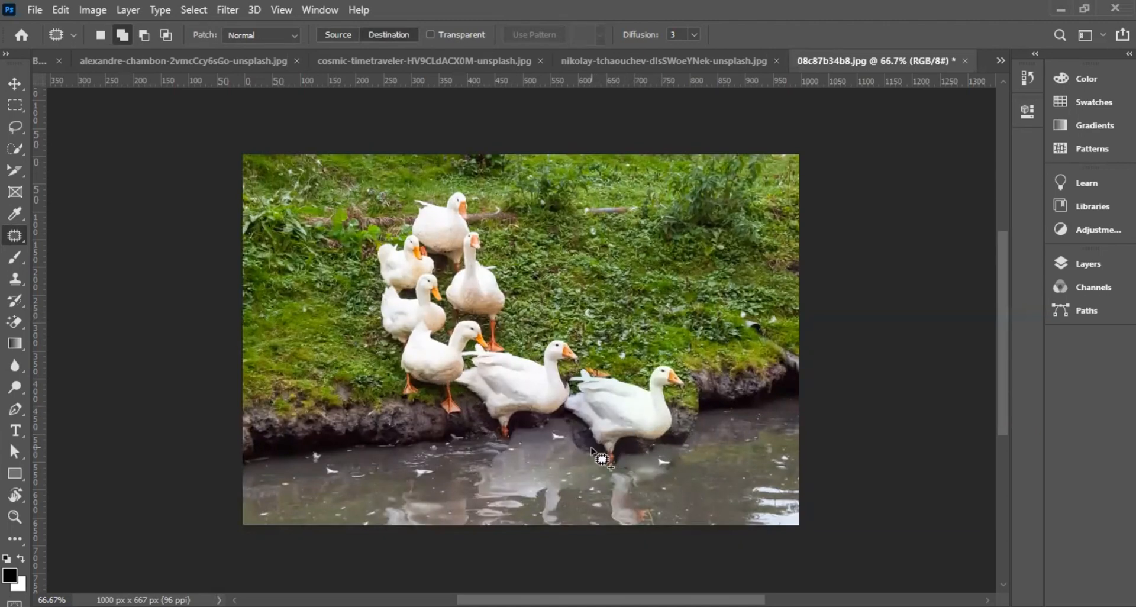
Step: Set the patch to Source with Transparent enabled, outline the copied goose and blend it with the water further along the bank
left_click(323, 37)
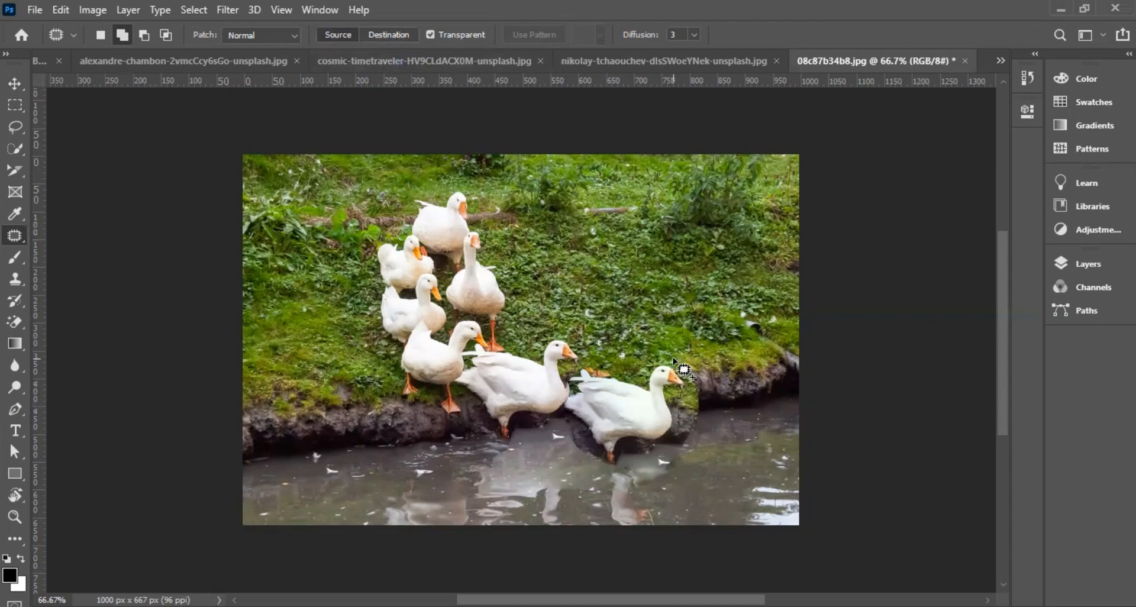
left_click_drag(592, 370, 561, 427)
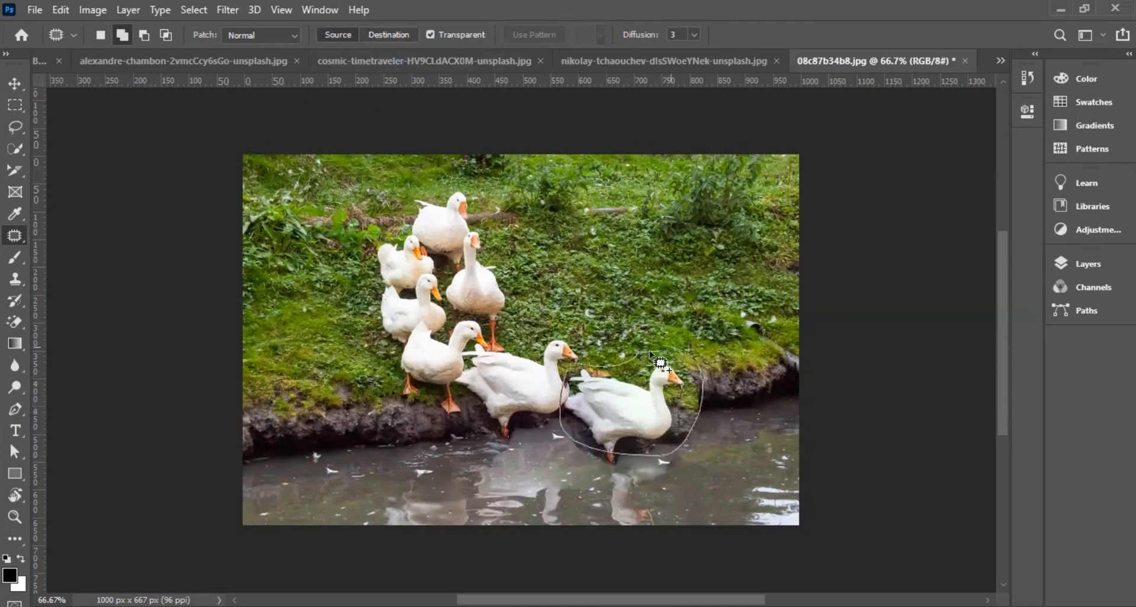
left_click_drag(386, 449, 381, 452)
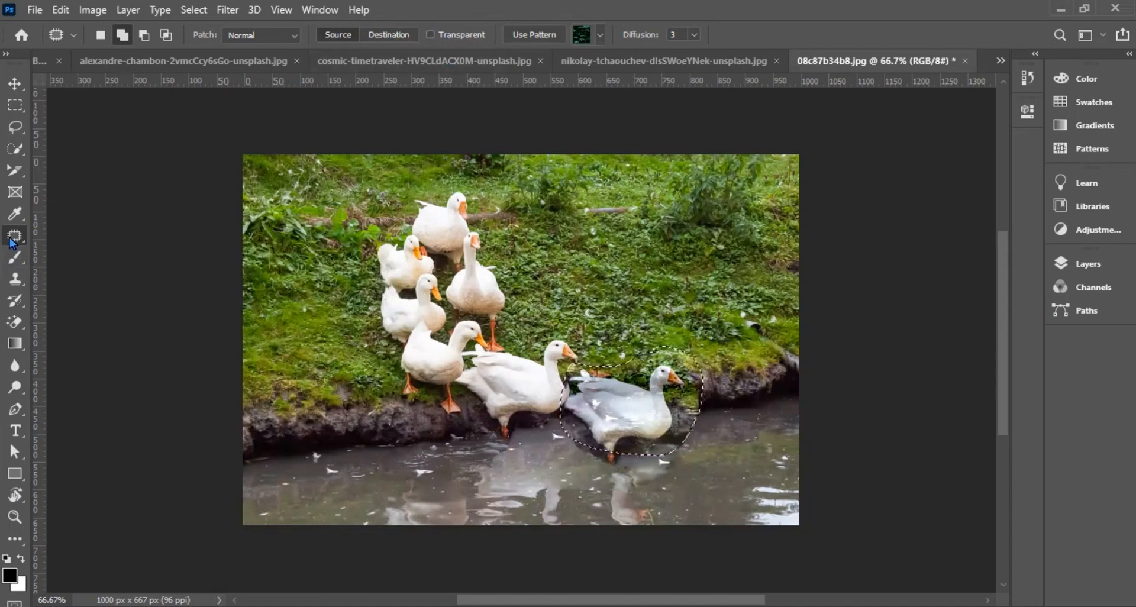
Step: In the photo of the woman at the window, outline her with the Content-Aware Move Tool and shift her along the sill across the central post
right_click(13, 238)
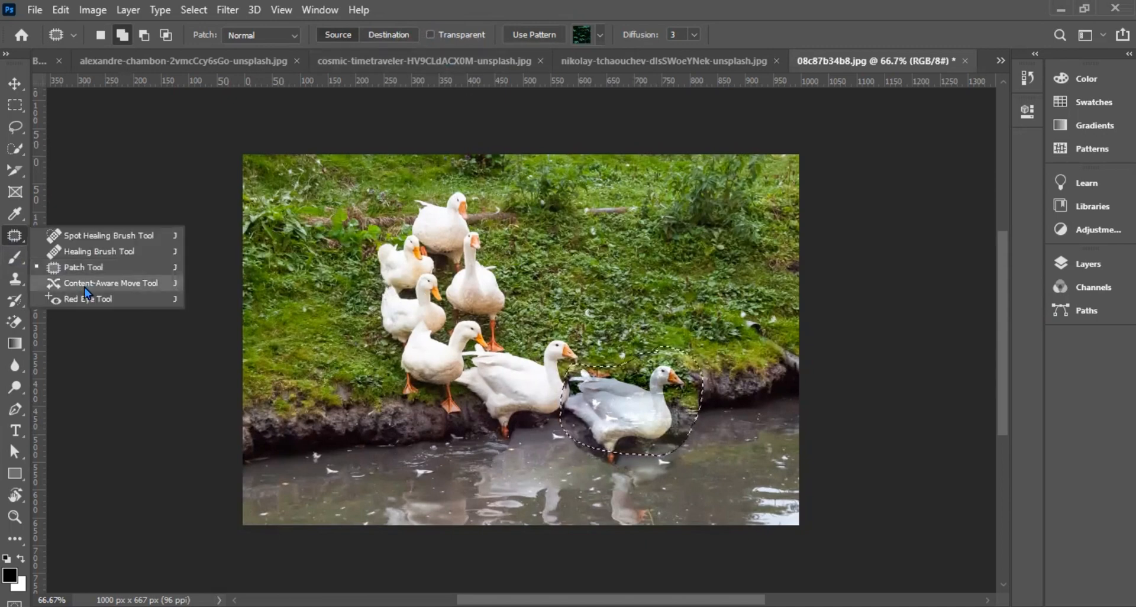
left_click(85, 287)
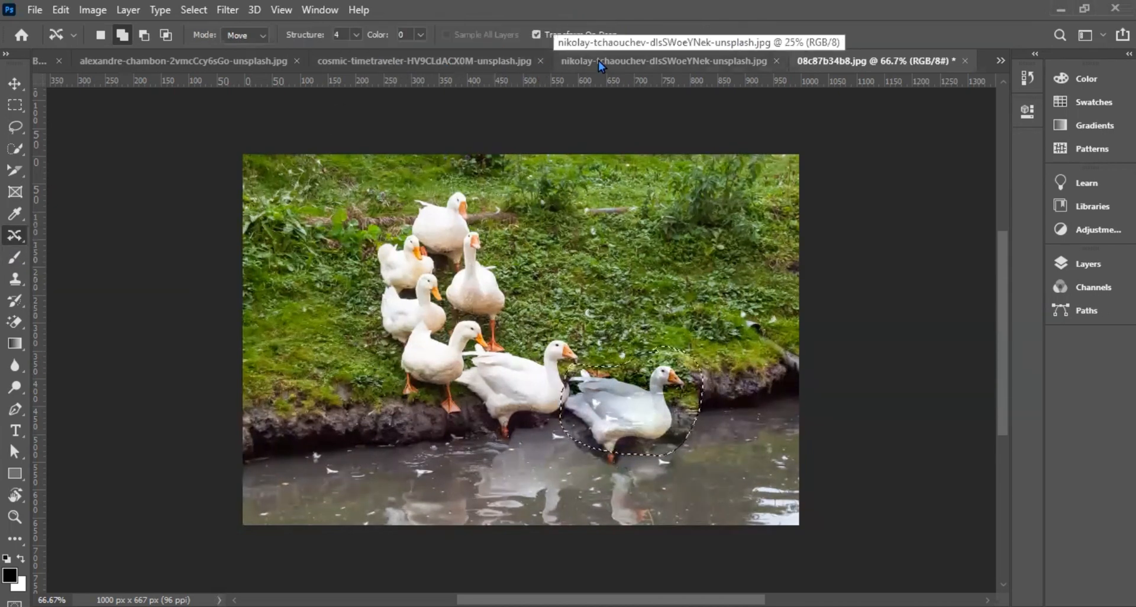
left_click(549, 66)
left_click(445, 65)
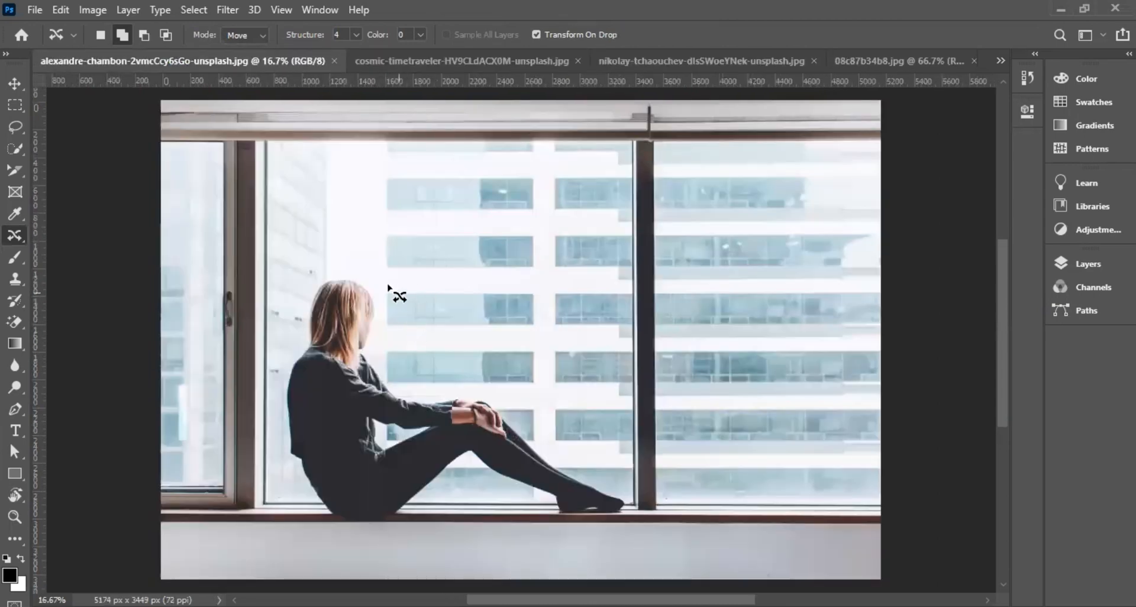
scroll(385, 313, "down", 2)
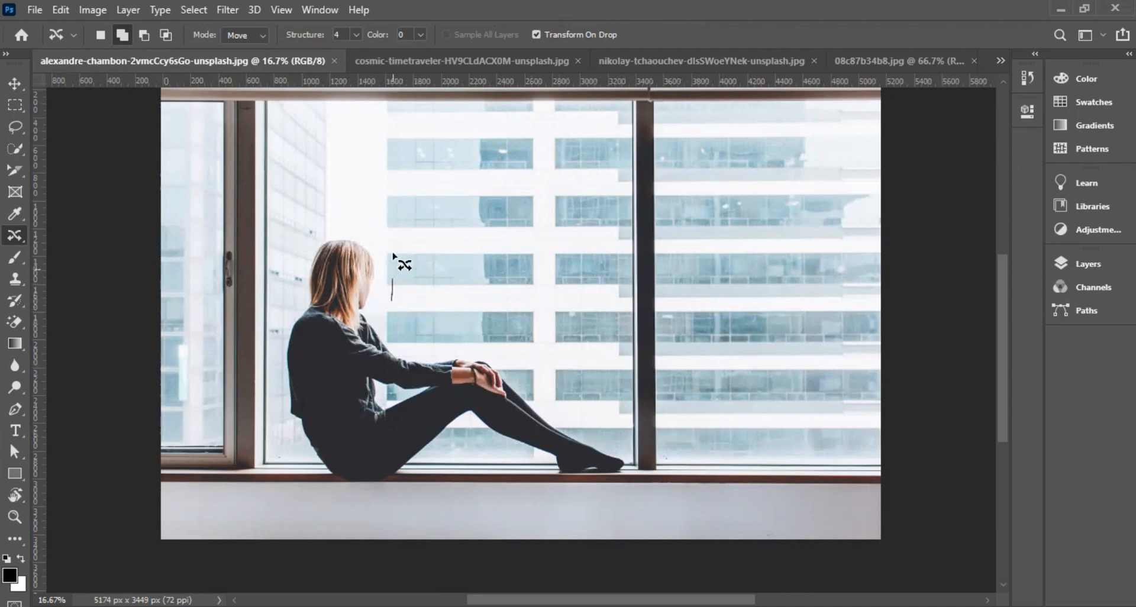
mouse_move(392, 255)
left_mouse_down()
mouse_move(335, 215)
mouse_move(305, 242)
mouse_move(287, 294)
mouse_move(284, 450)
mouse_move(316, 491)
mouse_move(393, 493)
mouse_move(481, 444)
mouse_move(557, 491)
mouse_move(618, 496)
mouse_move(639, 477)
mouse_move(595, 415)
mouse_move(488, 352)
mouse_move(405, 342)
mouse_move(398, 299)
left_mouse_up()
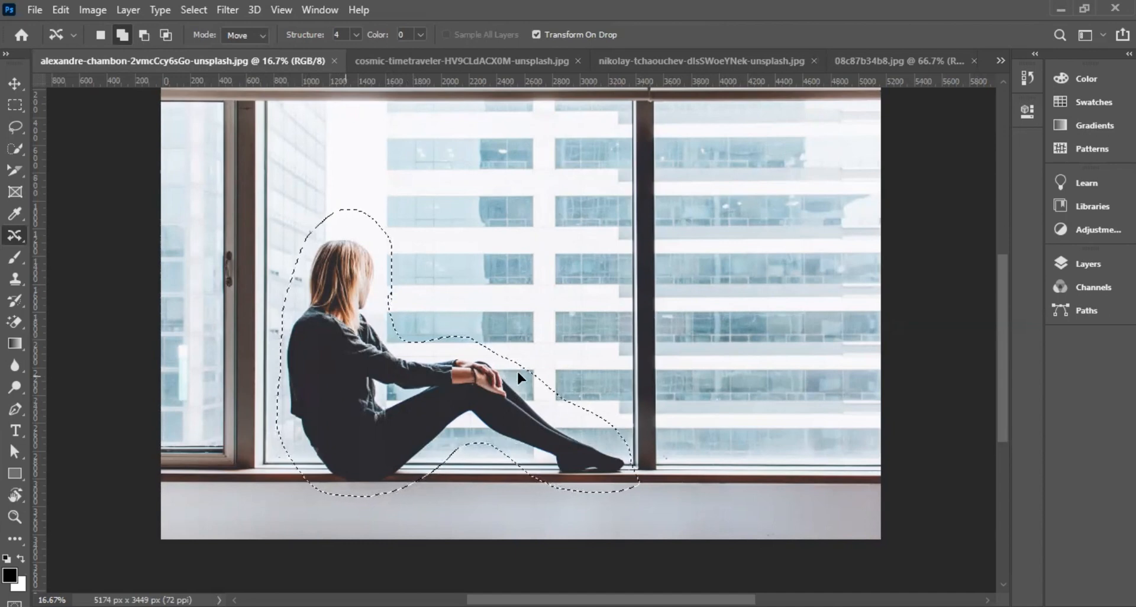
left_click_drag(342, 381, 521, 384)
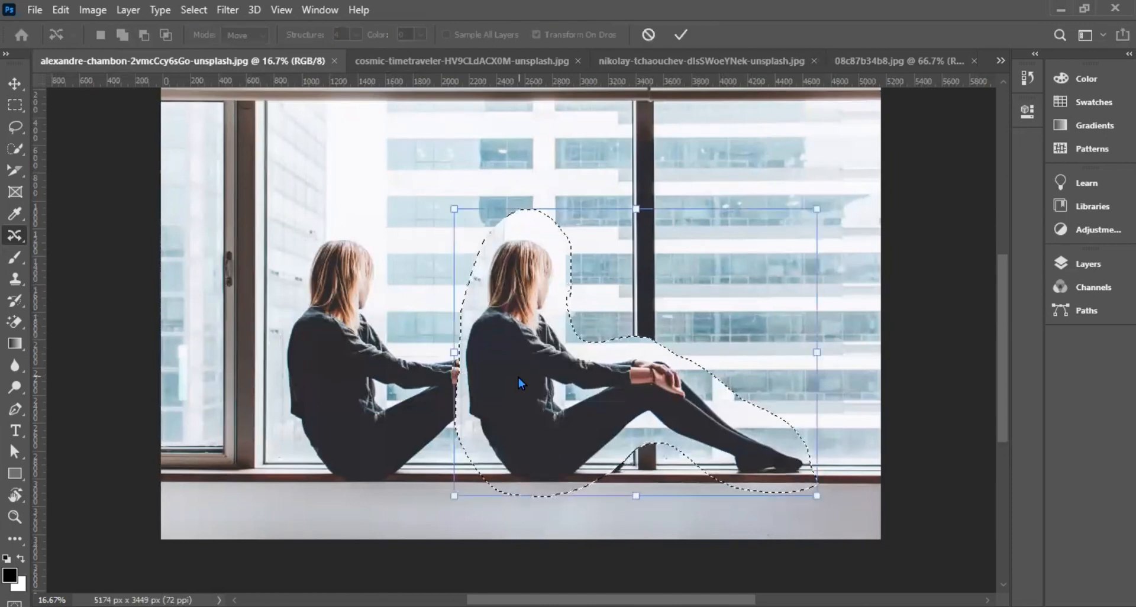
left_click(681, 35)
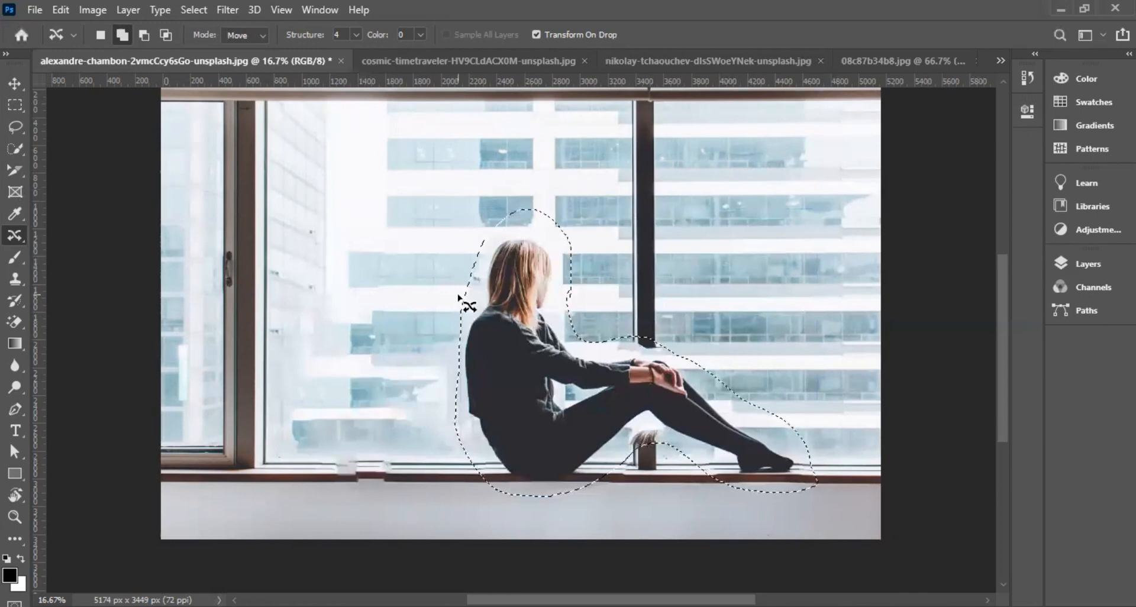
Step: Clear the selection around the woman moved along the window sill
left_click(376, 303)
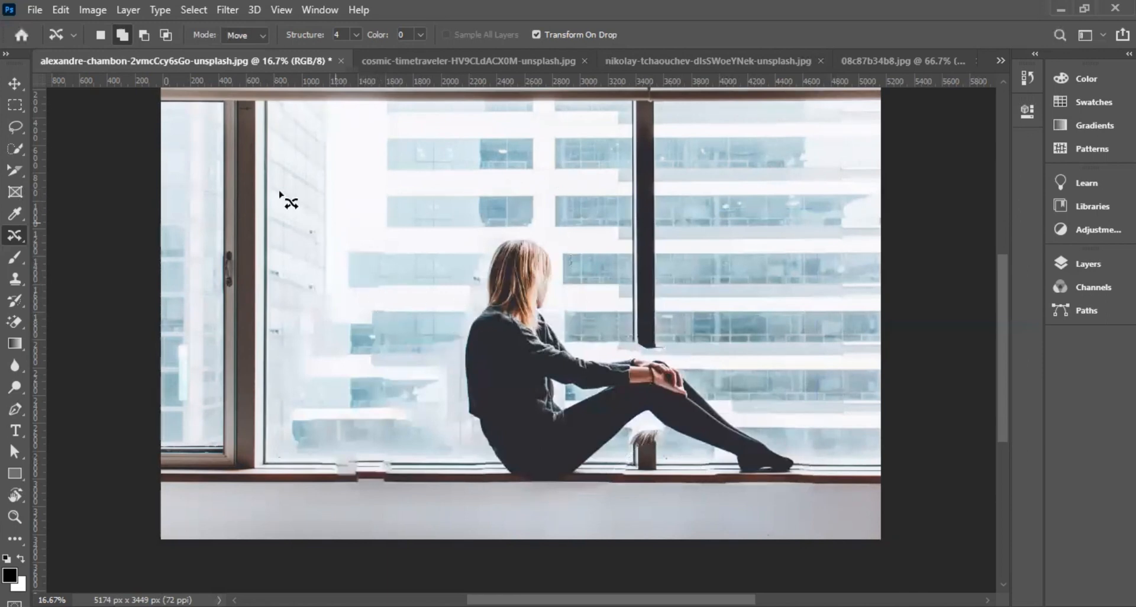
Step: Collapse the Layers panel and remove the red glow from both pupils in the close-up face photo with the Red Eye Tool
right_click(14, 235)
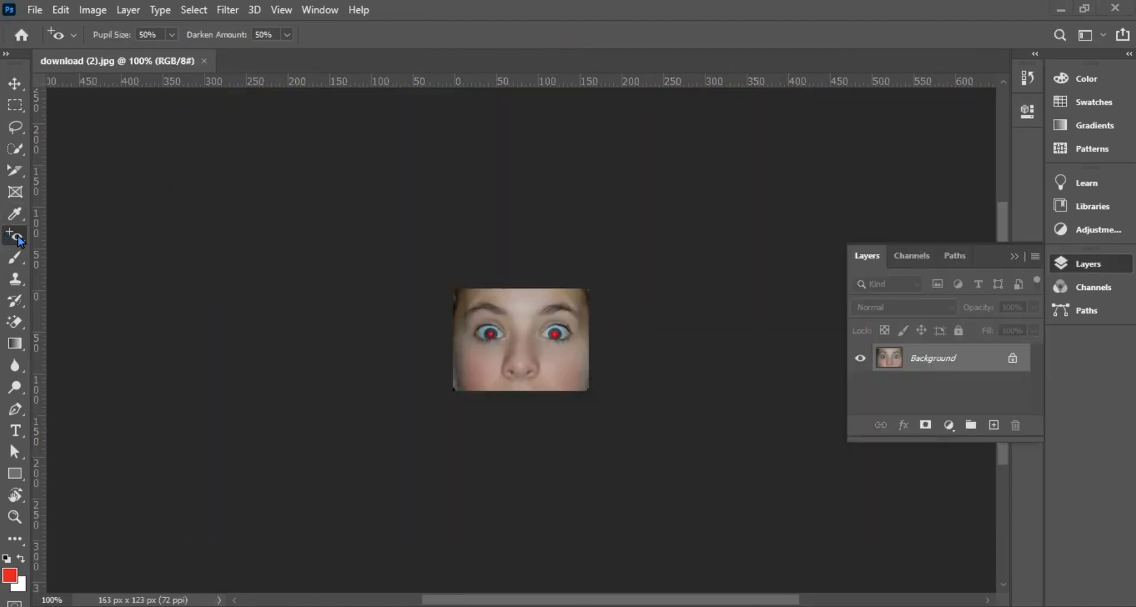
left_click(1015, 255)
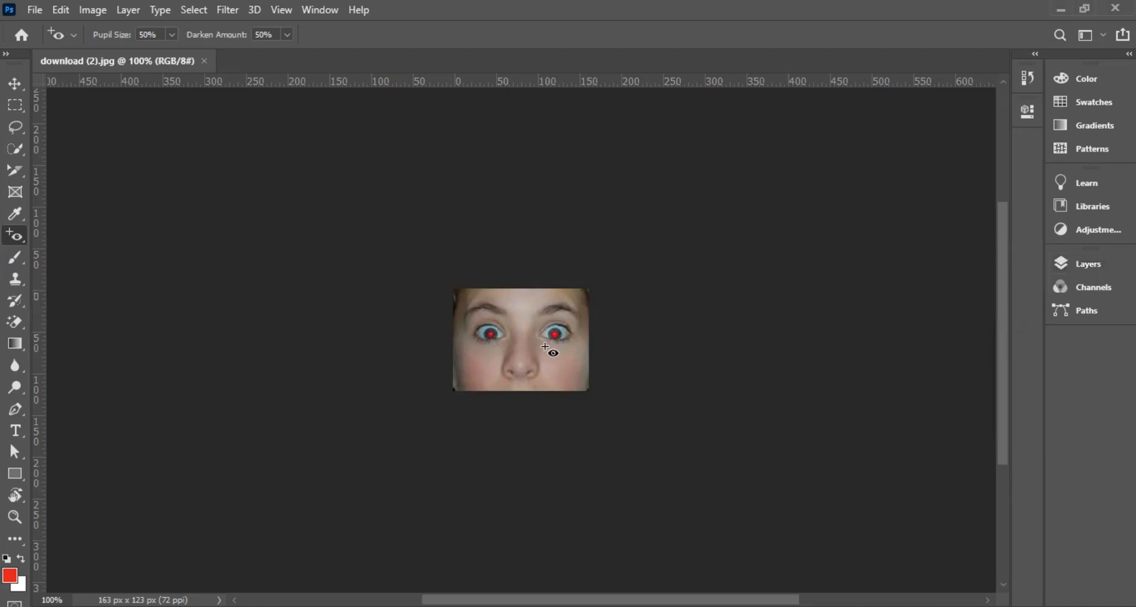
key("ctrl+plus")
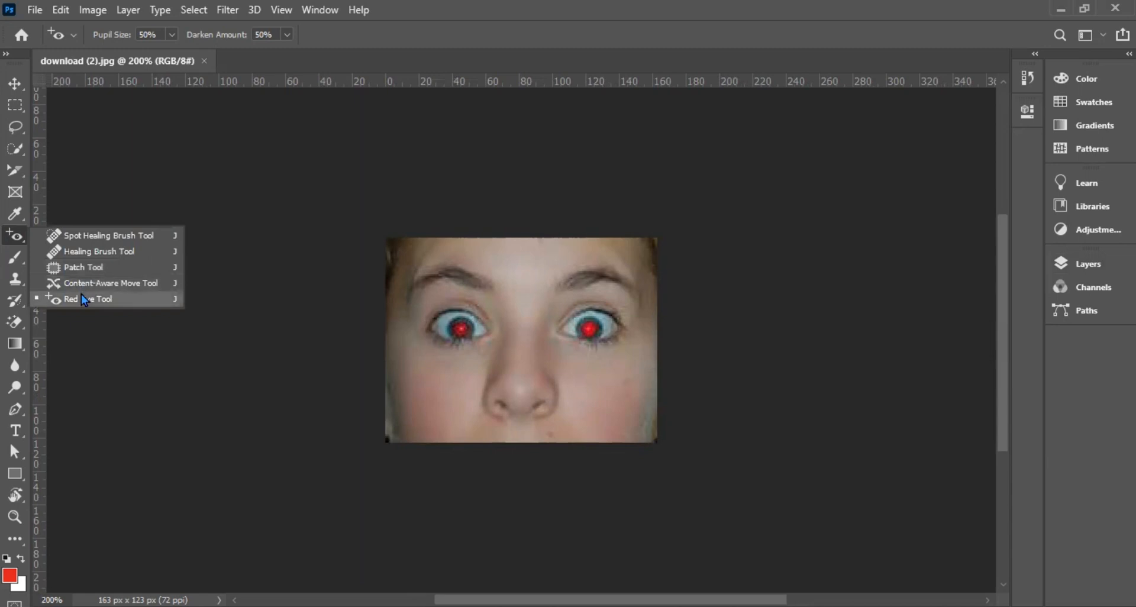
left_click(81, 295)
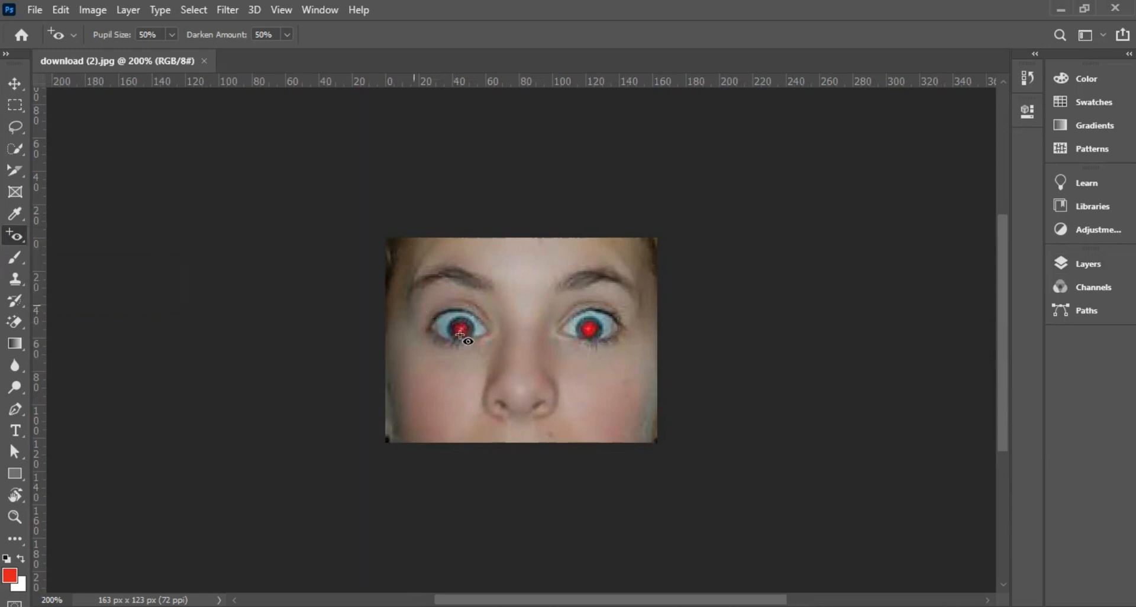
left_click(502, 347)
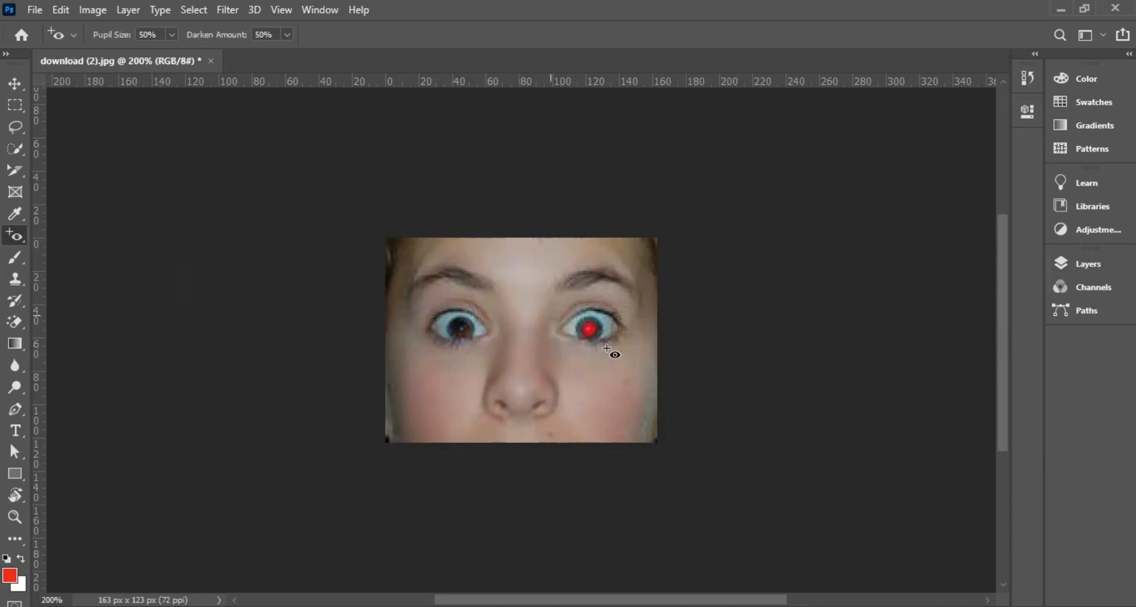
left_click(644, 361)
right_click(11, 240)
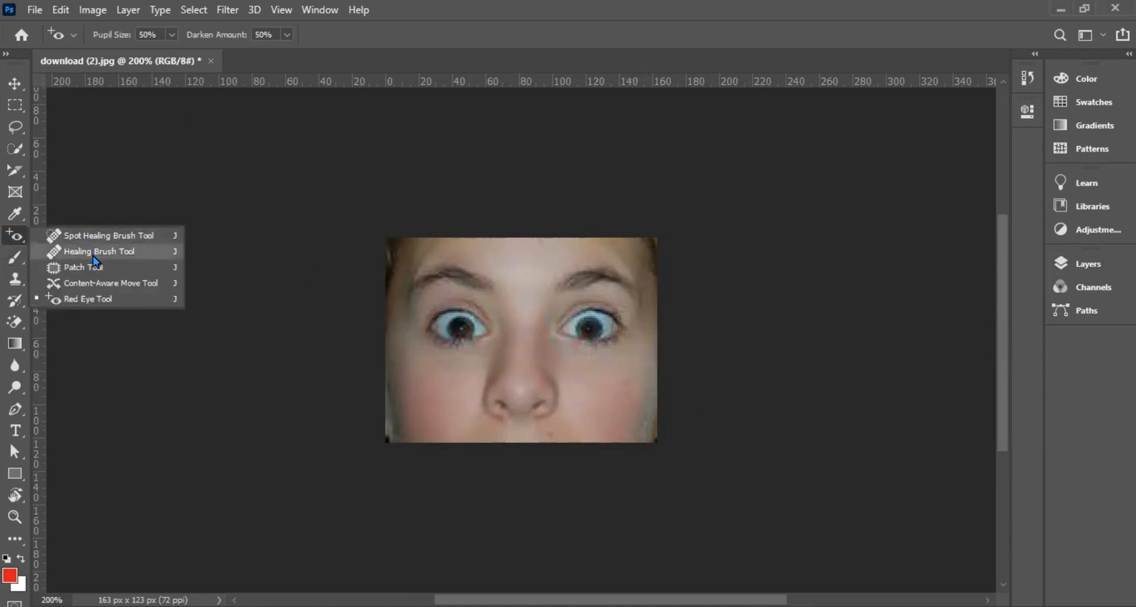